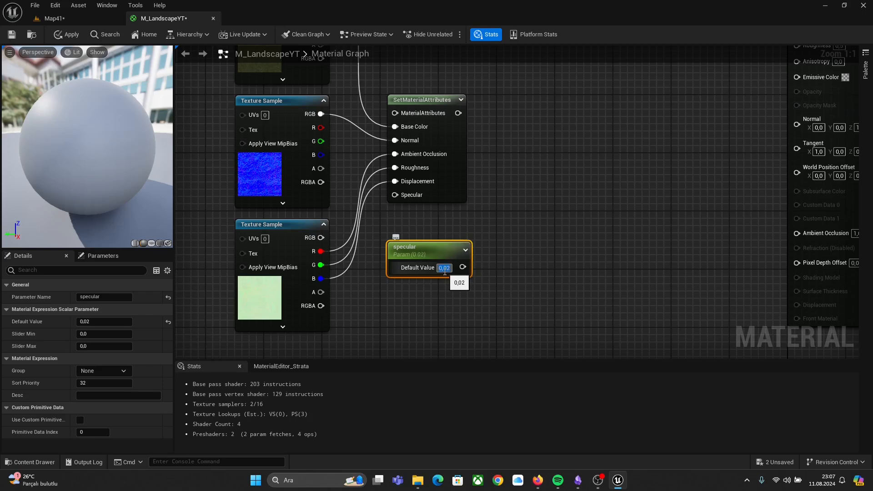
left_click_drag(458, 113, 518, 111)
type("add")
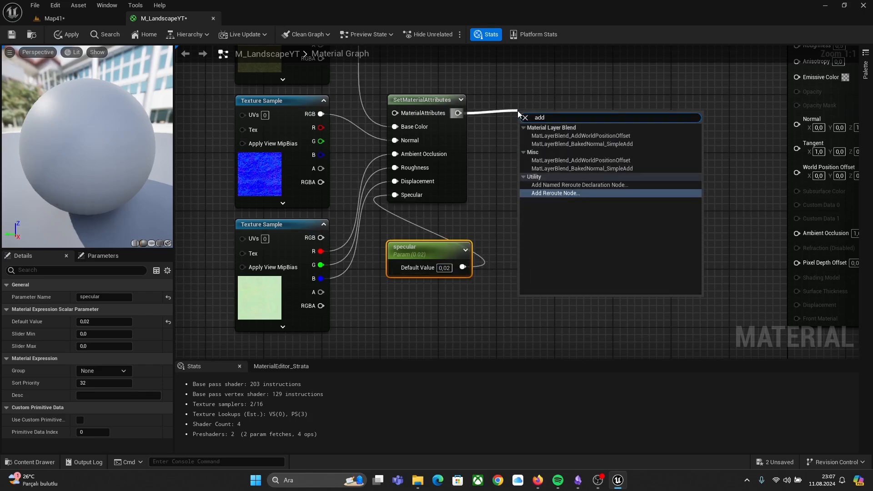
key("Return")
key("Delete")
Step: Create a named reroute called grass from the grass SetMaterialAttributes output
left_click_drag(458, 113, 514, 111)
type("addna")
key("Return")
type("grass")
key("Return")
Step: Enclose the grass layer nodes in a comment box titled grass
scroll(620, 192, "down", 4)
left_click_drag(337, 75, 511, 286)
type("cgrass")
key("Return")
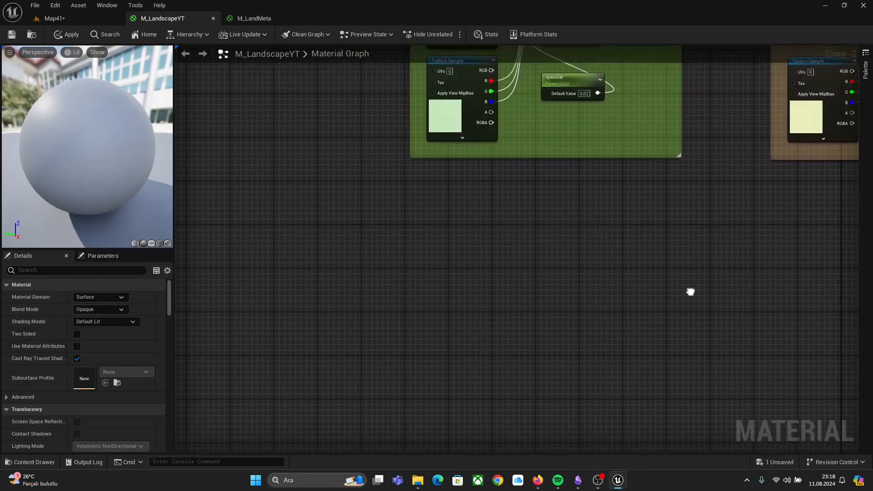
Step: Convert the base color and normal texture samples of the new layer into Texture Object nodes
right_click_drag(520, 324, 506, 286)
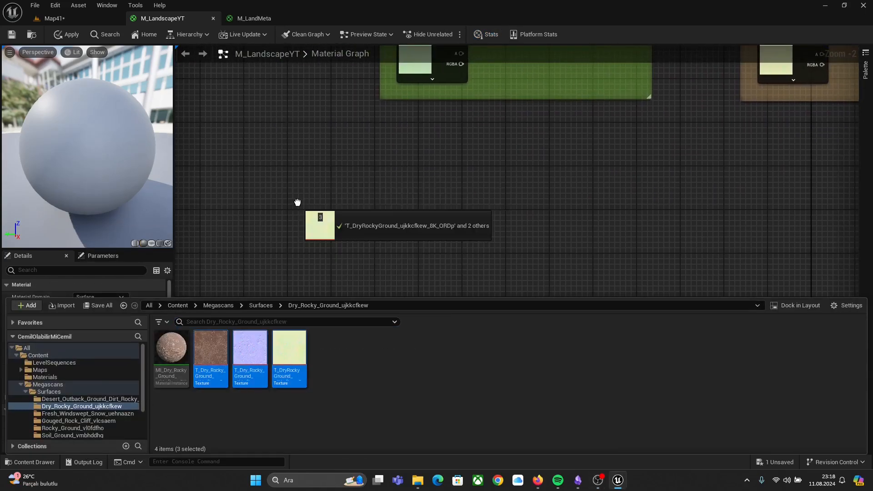
left_click_drag(299, 200, 403, 341)
left_click_drag(383, 153, 392, 249)
left_click_drag(419, 164, 417, 135)
right_click(419, 136)
left_click(449, 174)
left_click_drag(415, 249, 408, 207)
right_click(410, 206)
left_click(441, 245)
Step: Add a WorldAlignedTexture node and feed the base color texture object into its TextureObject input
right_click(485, 156)
type("worldAl")
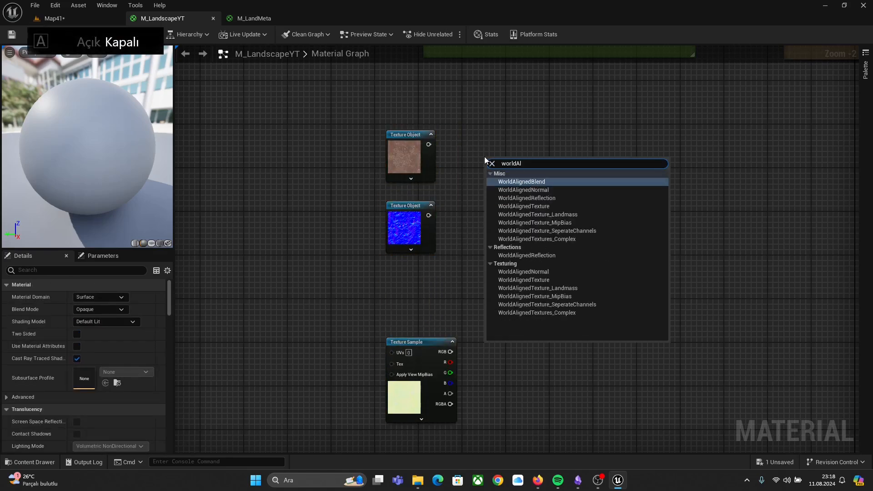
key("Down")
key("Down")
key("Down")
key("Return")
left_click_drag(492, 161, 481, 140)
left_click_drag(429, 145, 479, 149)
left_click_drag(490, 140, 490, 134)
Step: Add a WorldAlignedNormal node and feed the normal texture object into its TextureObject input
right_click(497, 228)
type("wo")
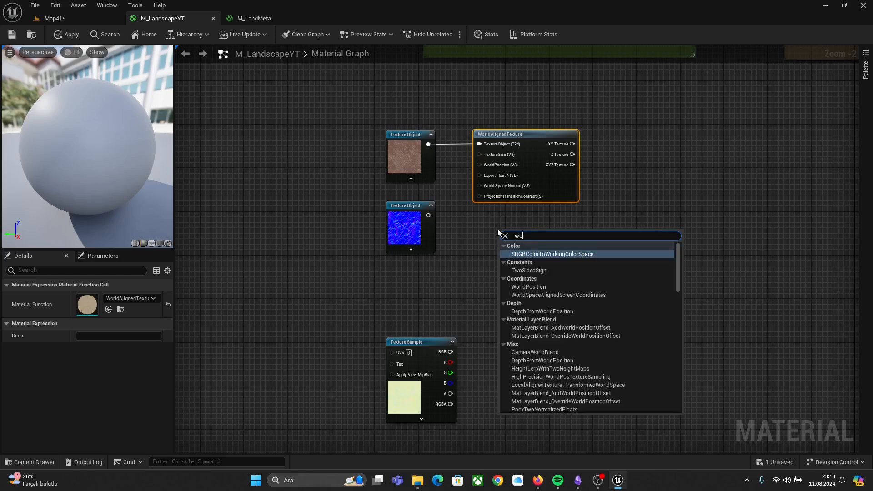
type("rldAl")
key("Down")
key("Down")
key("Return")
left_click_drag(409, 215, 509, 246)
right_click_drag(399, 148, 483, 165)
scroll(483, 164, "up", 1)
left_click_drag(483, 165, 476, 165)
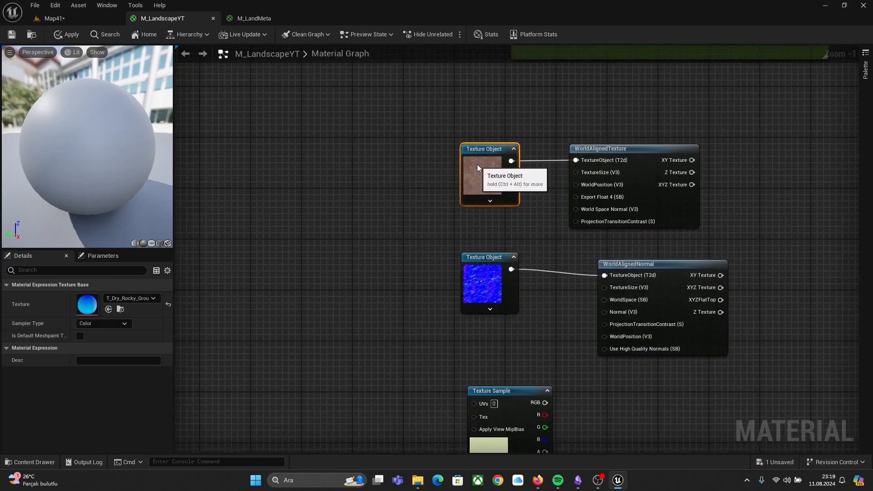
Step: Add a TextureCoordinate node near the world-aligned nodes
right_click_drag(385, 199, 481, 216)
right_click(448, 187)
type("texcoord")
key("Return")
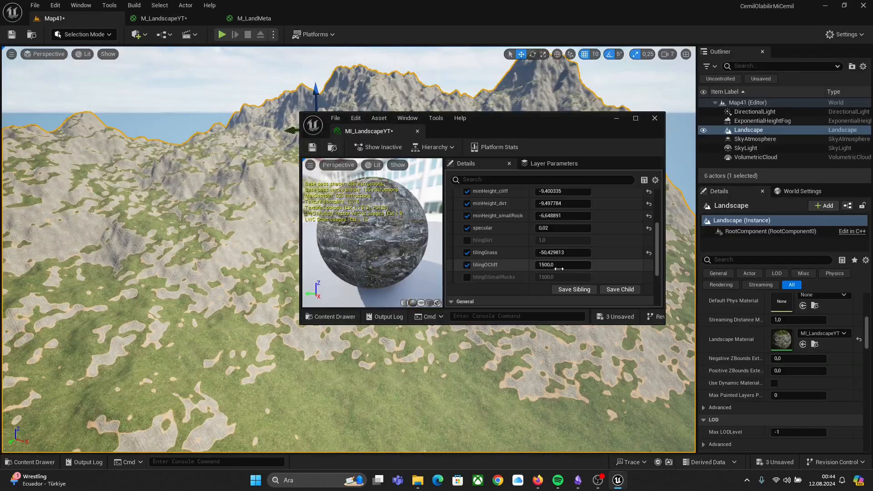
left_click_drag(559, 268, 599, 269)
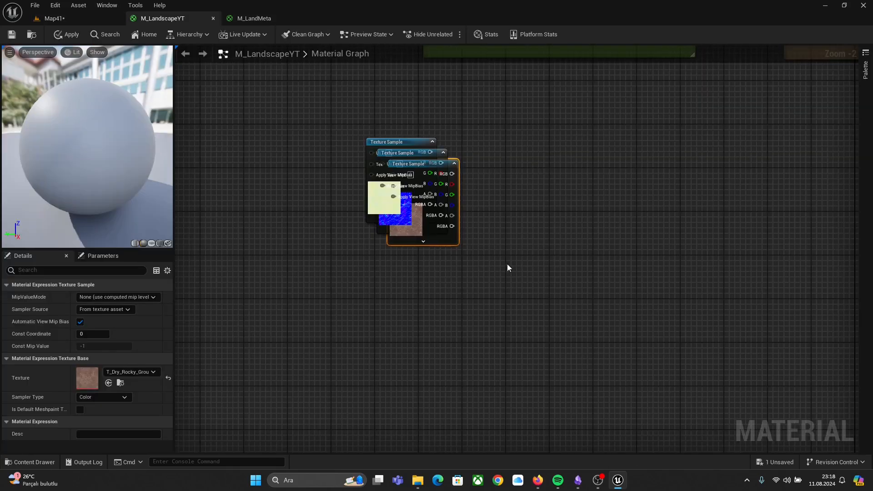
Step: Convert the two upper texture samples into Texture Object nodes
left_click_drag(400, 171, 402, 343)
left_click_drag(400, 150, 418, 134)
right_click(420, 134)
left_click(484, 173)
right_click(418, 204)
left_click_drag(423, 249, 410, 203)
left_click(456, 244)
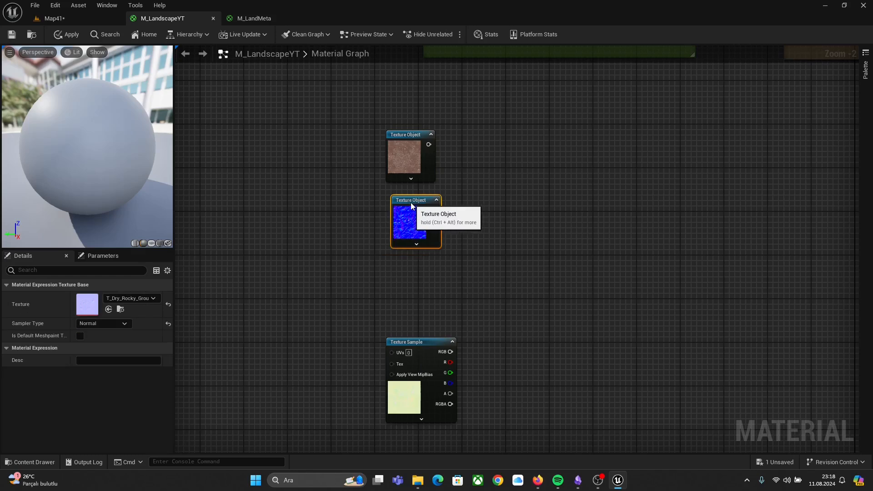
Step: Add a WorldAlignedTexture node and connect the base color texture object to its TextureObject input
right_click(485, 157)
type("worldal")
key("Down")
key("Down")
key("Down")
key("Return")
left_click_drag(525, 165, 513, 141)
left_click_drag(429, 145, 498, 135)
Step: Add a WorldAlignedNormal node and connect the normal texture object to its TextureObject input
right_click(498, 229)
type("worldal")
key("Down")
key("Return")
left_click_drag(407, 216, 504, 243)
right_click_drag(437, 200, 528, 228)
scroll(482, 205, "up", 1)
left_click_drag(478, 194, 472, 194)
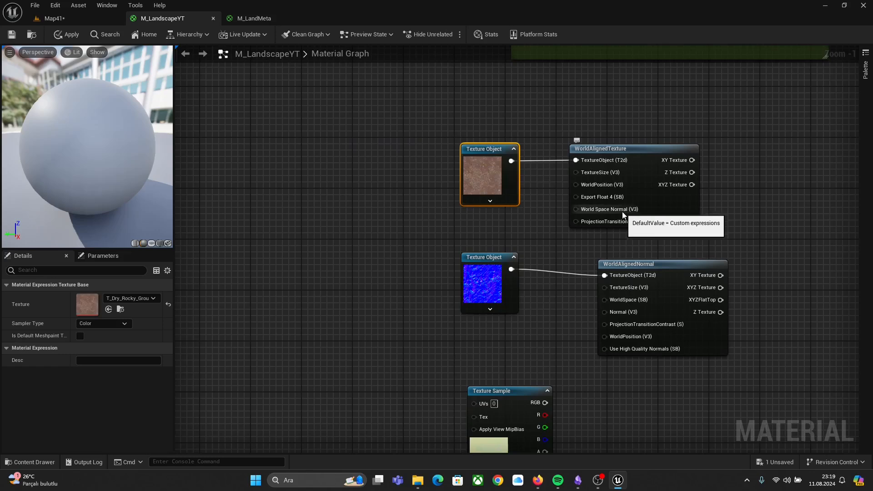
Step: Add a VertexNormalWS node to the left of the world-aligned nodes
right_click_drag(491, 200, 584, 219)
right_click(448, 187)
type("vertexn")
key("Return")
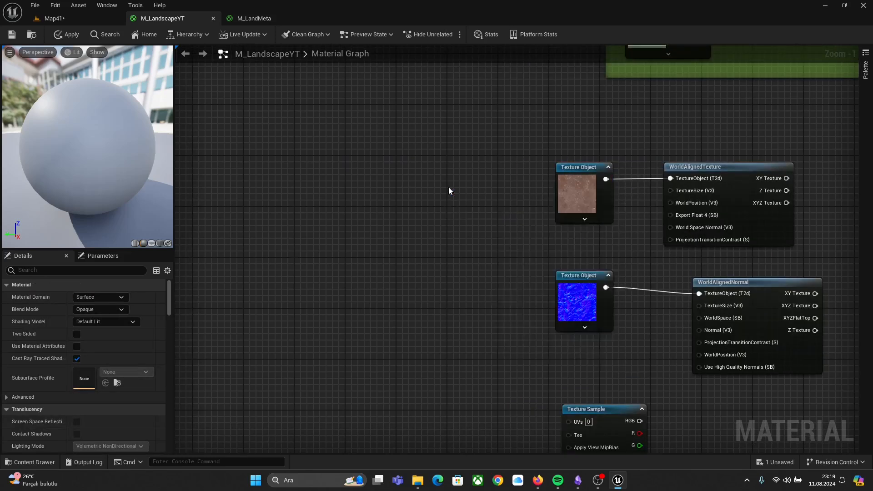
Step: Add a Constant3Vector node with all three values set to 1
left_click_drag(471, 194, 400, 168)
key("3")
left_click(408, 215)
left_click(433, 240)
type("1")
key("Tab")
type("1")
key("Tab")
type("1")
Step: Multiply the VertexNormalWS output by the 1,1,1 constant vector
left_click_drag(454, 217, 472, 236)
left_click(465, 203)
left_click_drag(437, 234, 386, 229)
left_click_drag(430, 185, 475, 205)
Step: Normalize the multiplied vector and connect it to the WorldAlignedTexture's World Space Normal input
left_click_drag(478, 218, 514, 235)
type("norm")
key("Return")
left_click_drag(563, 252, 667, 230)
right_click_drag(759, 231, 583, 229)
left_click_drag(583, 229, 615, 229)
right_click_drag(711, 203, 555, 448)
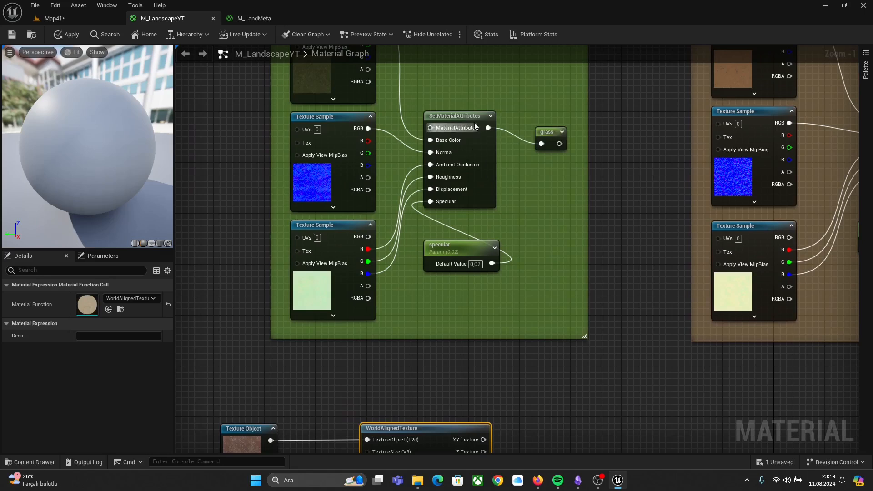
Step: Copy the grass group's SetMaterialAttributes node and paste it beside the world-aligned nodes
left_click(471, 128)
key("ctrl+c")
key("ctrl+v")
right_click_drag(597, 317, 520, 142)
left_click_drag(515, 102, 627, 382)
right_click_drag(627, 382, 682, 280)
Step: Wire the world-aligned texture, normal and mask texture channels into Base Color, Normal, Ambient Occlusion, Roughness and Displacement
left_click_drag(667, 209, 616, 184)
left_click_drag(460, 190, 574, 209)
left_click_drag(458, 292, 574, 221)
right_click_drag(537, 272, 552, 175)
left_click_drag(269, 295, 426, 284)
left_click_drag(457, 309, 590, 149)
left_click_drag(456, 333, 590, 161)
Step: Add a scalar parameter named specular for the pasted node's Specular input
right_click(593, 213)
key("s")
left_click(565, 220)
type("specular")
key("Return")
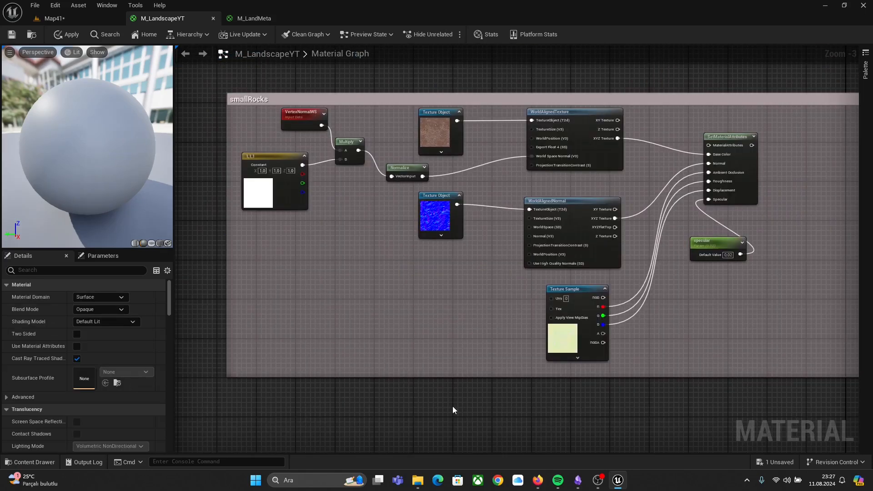
Step: Rearrange the smallRocks comment box around its nodes
right_click_drag(708, 380, 250, 357)
right_click_drag(687, 363, 627, 378)
right_click_drag(319, 241, 504, 261)
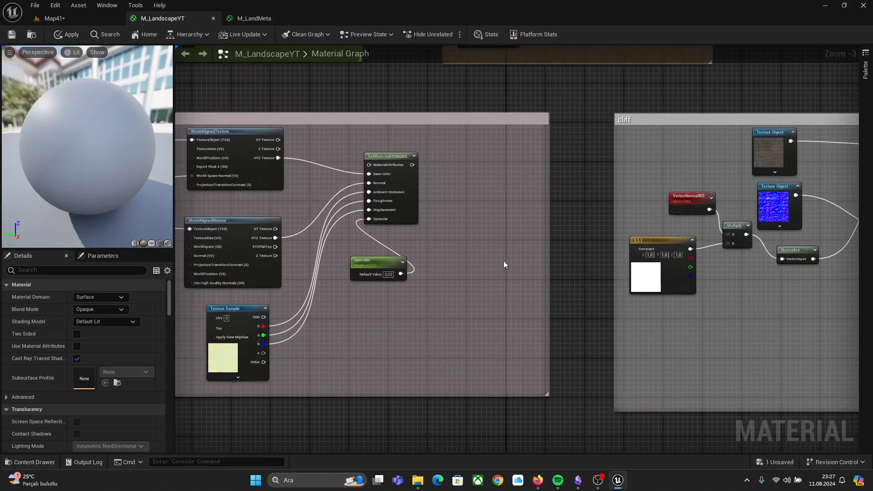
Step: Create a named reroute called smallRocks from the small rocks SetMaterialAttributes output
scroll(414, 141, "up", 3)
left_click_drag(410, 176, 460, 169)
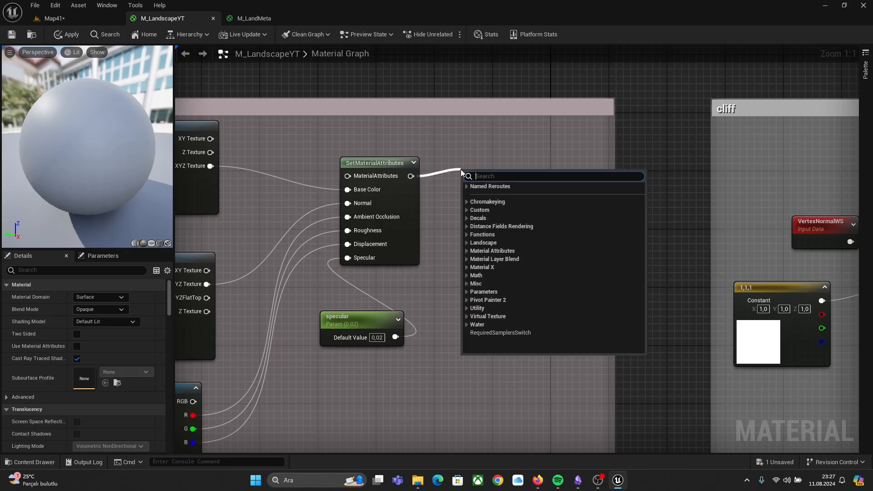
type("add")
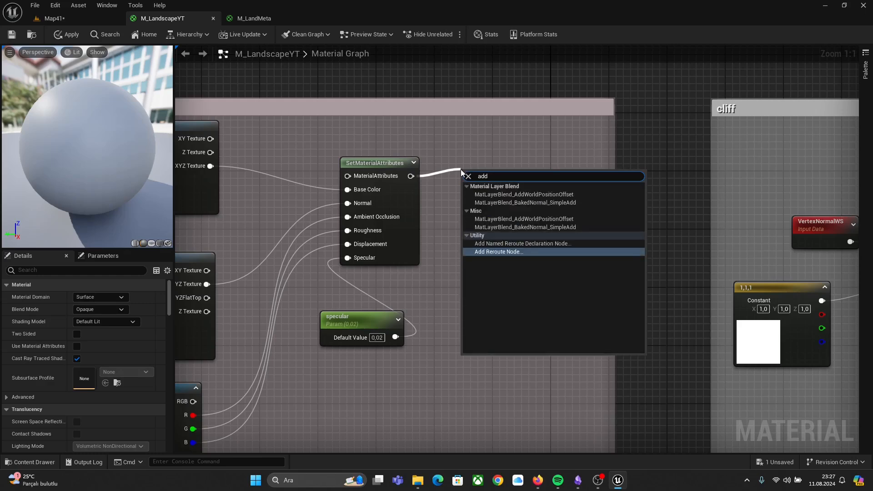
key("Up")
key("Return")
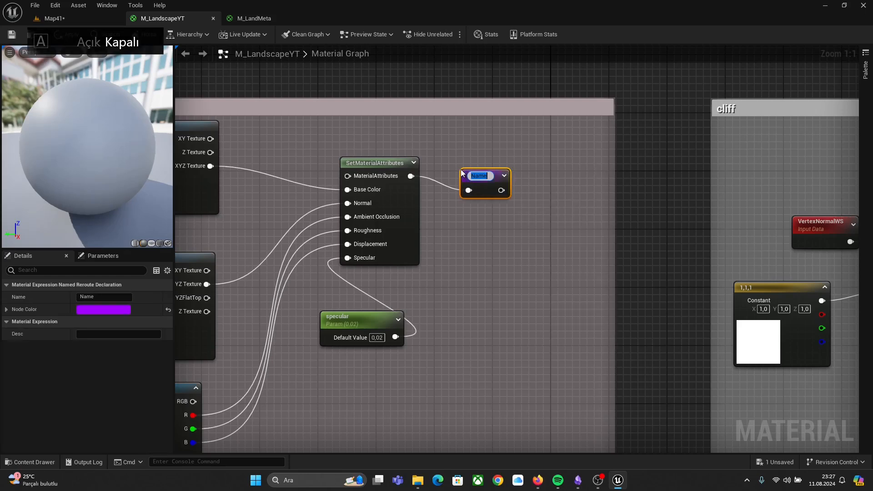
type("smallRocks")
key("Return")
Step: Create a named reroute called Cliff from the cliff group's SetMaterialAttributes output
right_click_drag(636, 212, 238, 217)
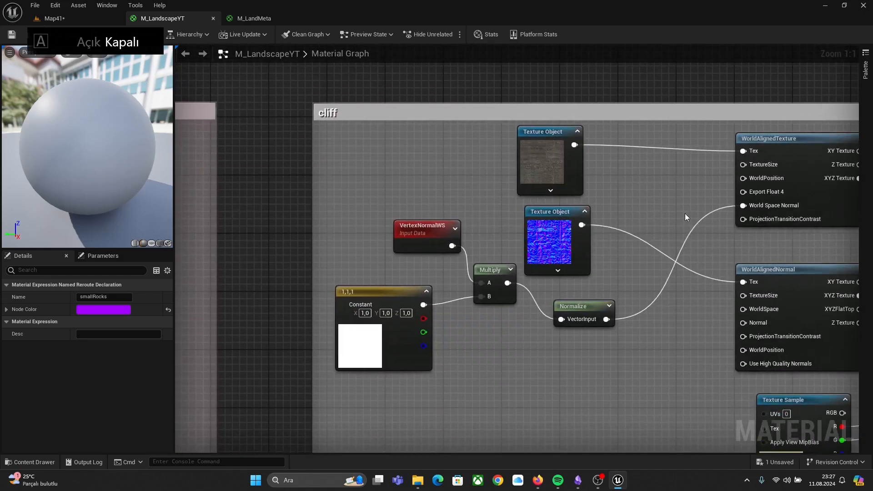
right_click_drag(686, 216, 275, 148)
right_click_drag(830, 201, 735, 237)
left_click_drag(564, 158, 601, 159)
type("add")
key("Up")
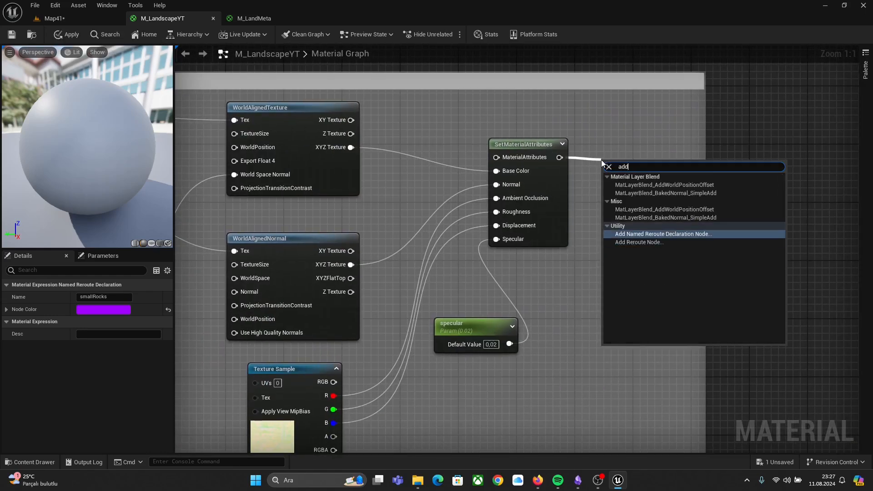
key("Return")
key("Caps_Lock")
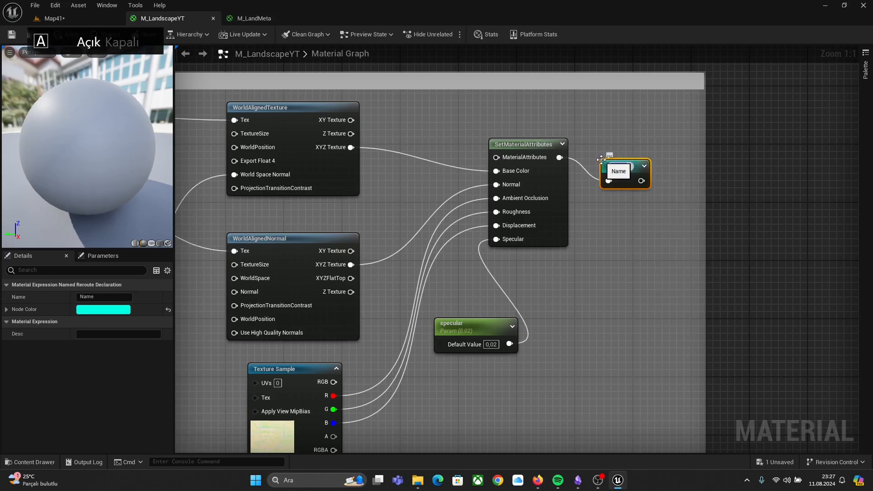
key("Caps_Lock")
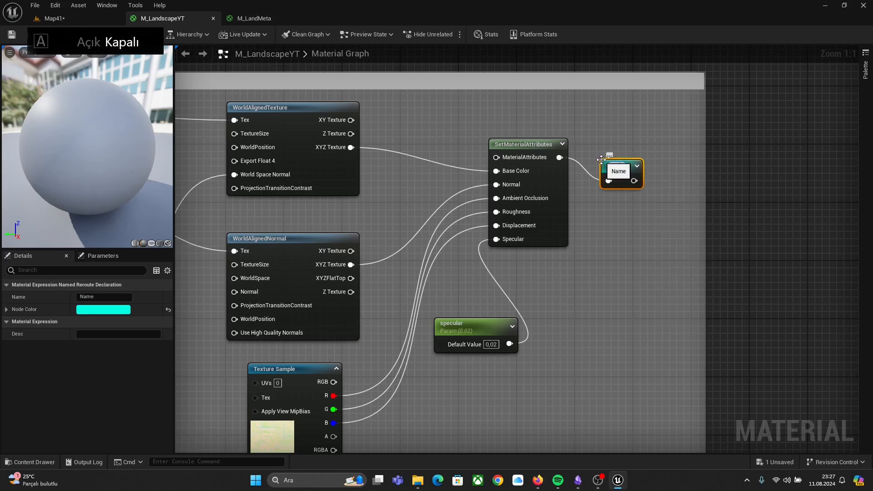
type("Cliff")
key("Return")
Step: Widen the grass comment box leftward to make room for new nodes
left_click(649, 296)
scroll(609, 307, "down", 5)
right_click_drag(439, 286, 696, 252)
mouse_move(166, 236)
right_mouse_down()
mouse_move(282, 232)
mouse_move(172, 236)
right_mouse_up()
right_click_drag(400, 200, 445, 265)
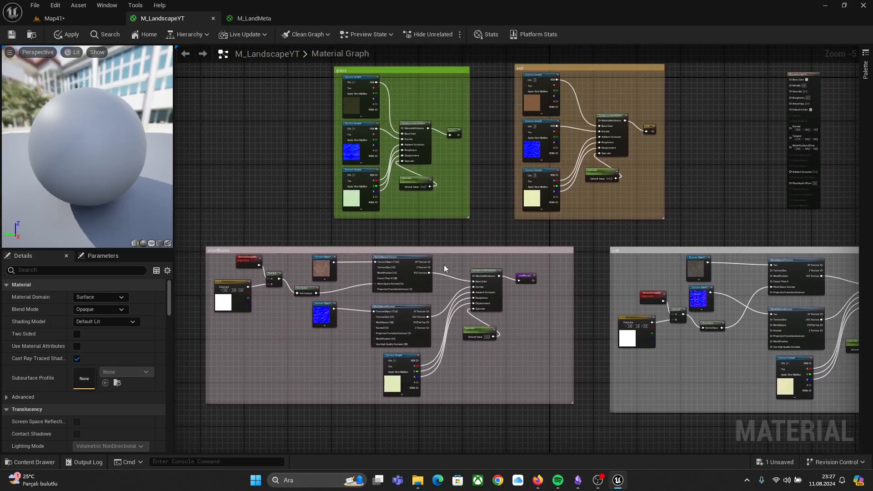
scroll(389, 163, "up", 1)
right_click_drag(389, 162, 477, 217)
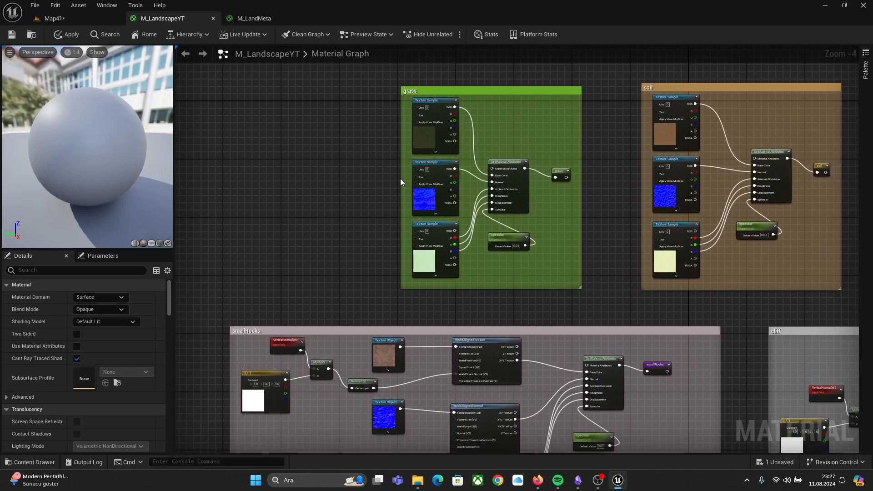
left_click_drag(401, 182, 205, 203)
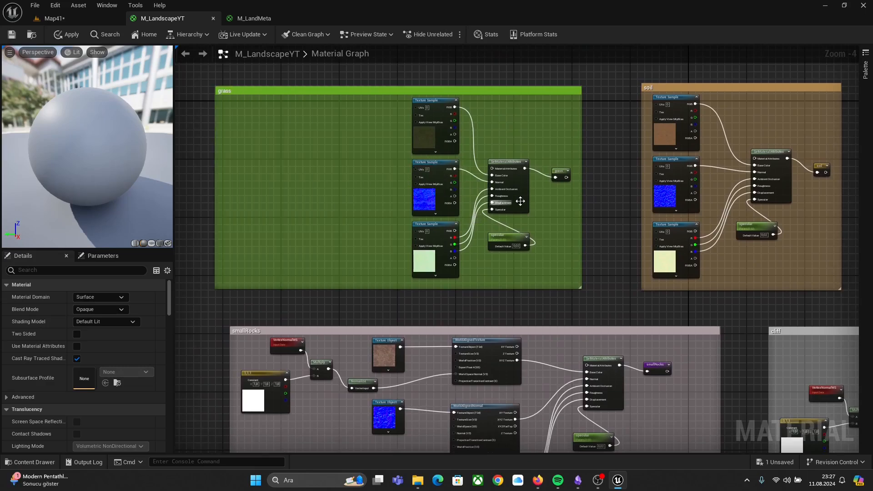
scroll(318, 135, "up", 2)
right_click_drag(317, 135, 356, 151)
scroll(358, 151, "up", 2)
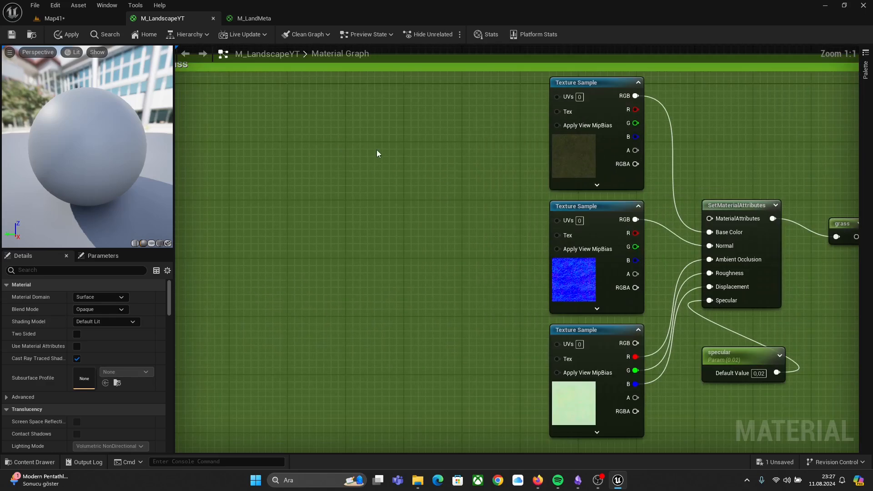
Step: Add a TextureCoordinate node inside the grass comment, left of the texture samples
right_click(365, 146)
type("te")
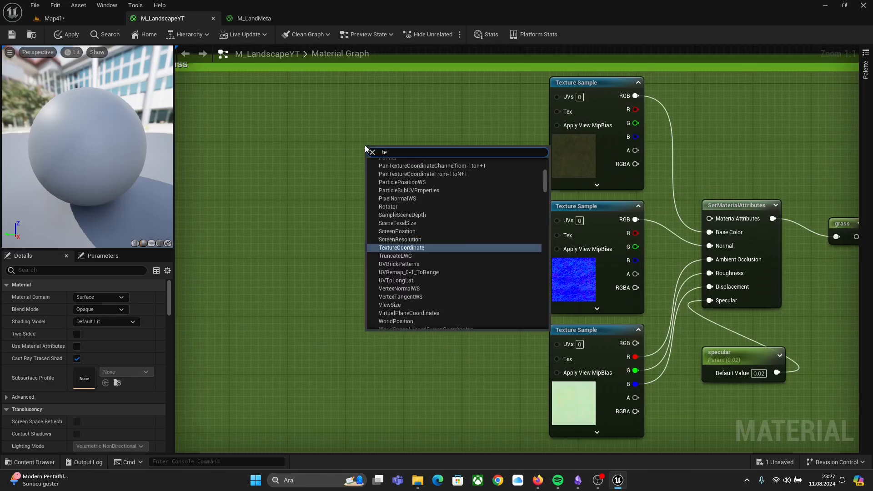
type("xtureCo")
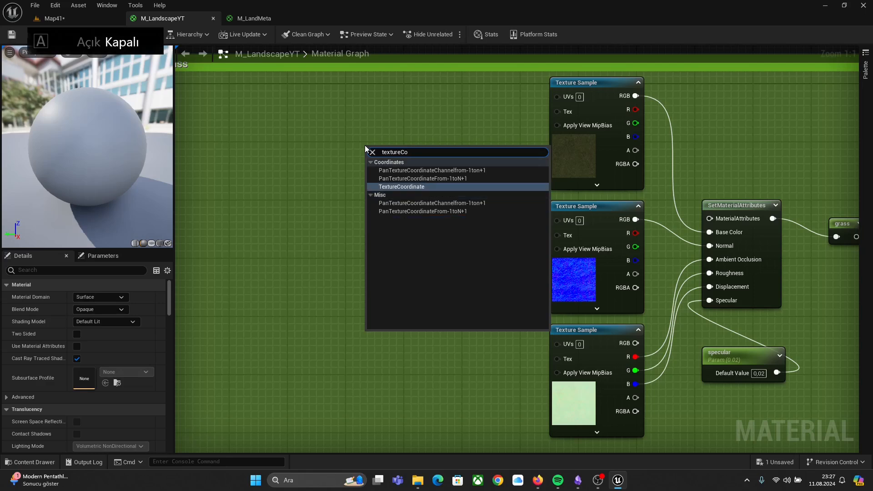
key("Return")
left_click_drag(410, 149, 359, 99)
left_click(410, 149)
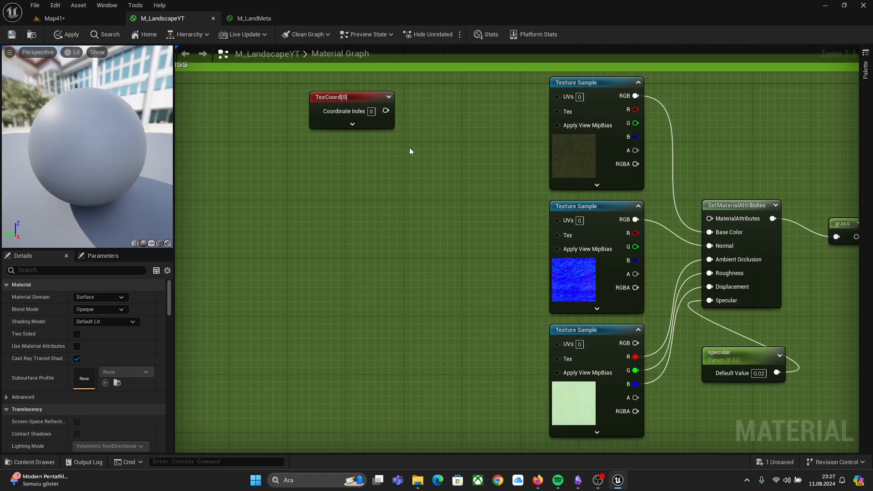
Step: Add a scalar parameter named tilingGrass with default value 1 and place it below the TexCoord node
left_click(410, 150)
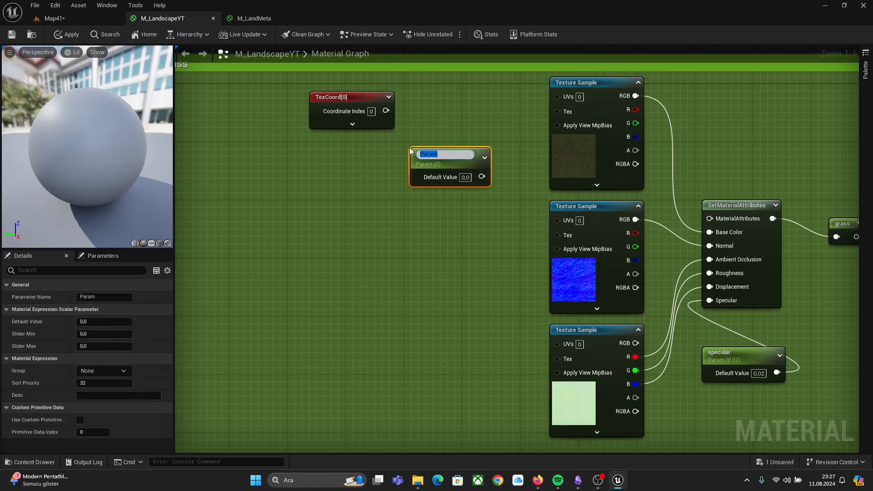
type("tiling")
key("Caps_Lock")
type("G")
key("Caps_Lock")
type("rass")
key("Return")
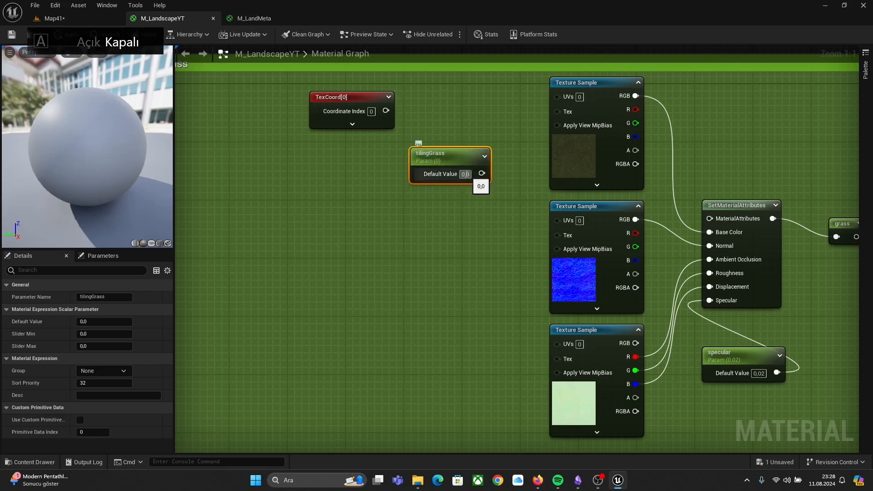
type("1")
key("Return")
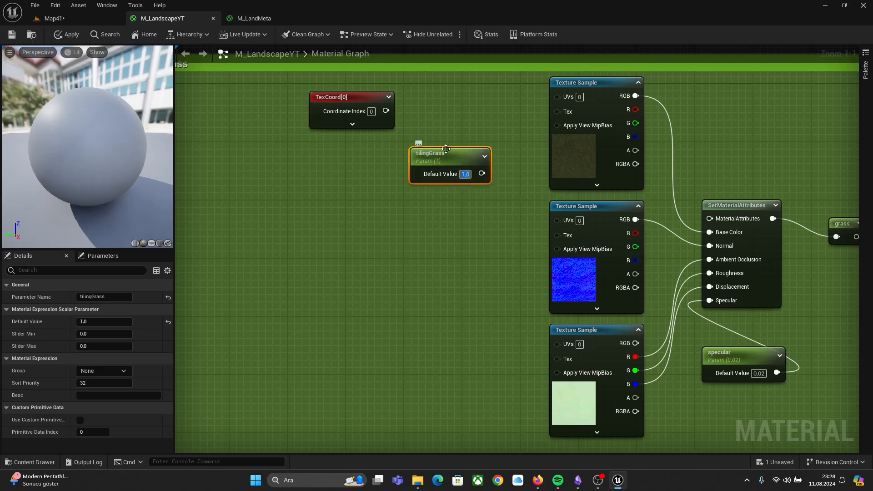
left_click_drag(441, 150, 383, 145)
left_click(462, 132)
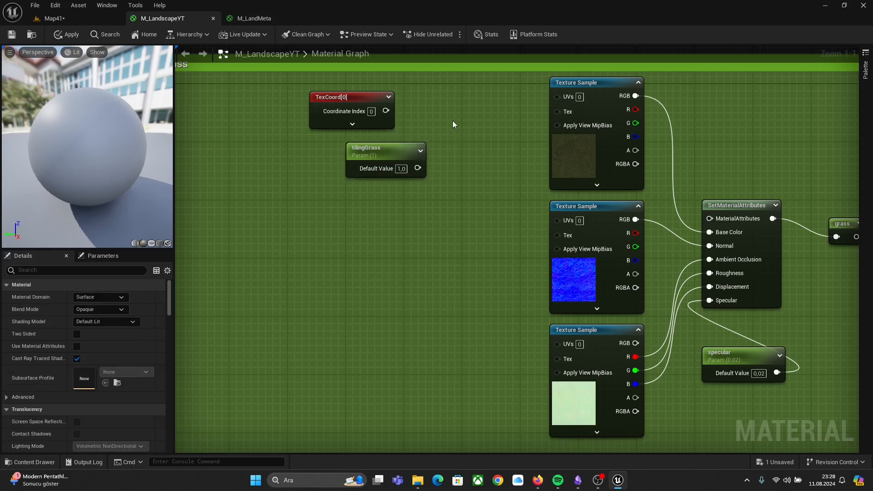
Step: Divide the grass texture coordinates by tilingGrass and connect the result to the UVs of the three grass texture samples
left_click(452, 121)
left_click_drag(418, 168, 460, 157)
left_click_drag(390, 109, 557, 96)
left_click_drag(483, 140, 556, 219)
left_click_drag(484, 141, 557, 345)
scroll(430, 289, "down", 3)
right_click_drag(664, 303, 372, 233)
scroll(525, 226, "down", 2)
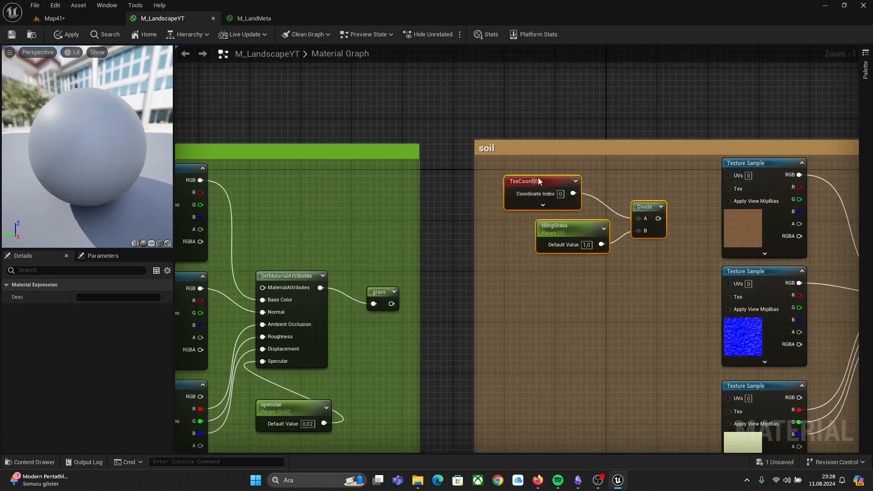
Step: Rename the soil group's copied tiling parameter to tilingDirt
double_click(559, 215)
key("BackSpace")
key("BackSpace")
key("BackSpace")
key("BackSpace")
key("BackSpace")
type("Dirt")
key("Return")
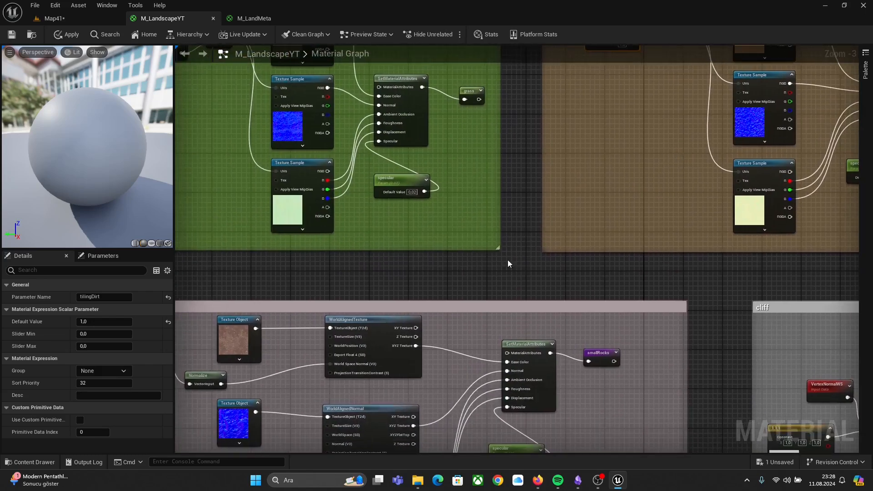
Step: Add a scalar parameter named tilingOSmallRocks inside the smallRocks group between the normalize and world-aligned nodes
right_click_drag(508, 260, 668, 113)
scroll(323, 357, "down", 1)
right_click_drag(320, 365, 344, 326)
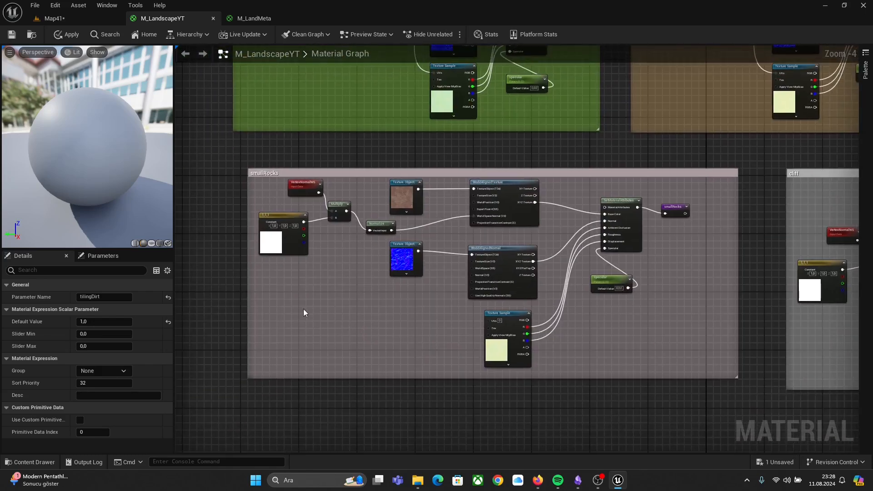
scroll(302, 310, "up", 1)
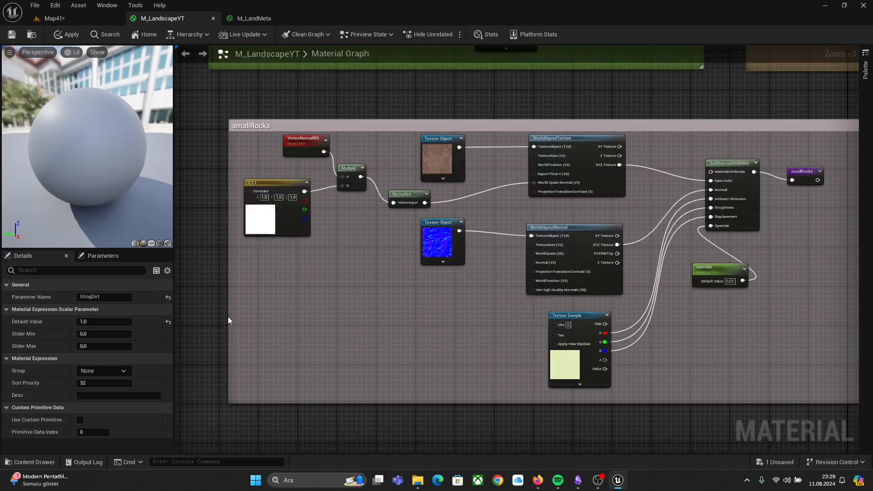
left_click_drag(229, 317, 178, 322)
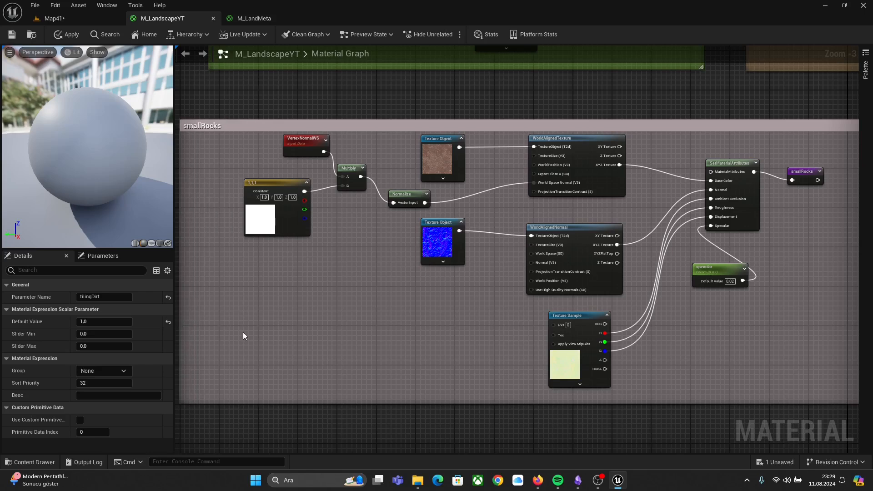
right_click_drag(419, 378, 370, 403)
scroll(417, 241, "up", 2)
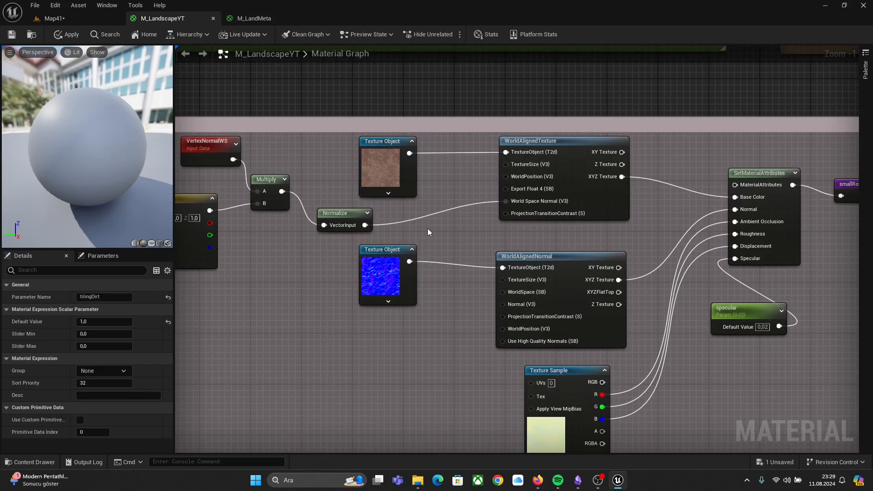
scroll(428, 228, "up", 1)
left_click(428, 225)
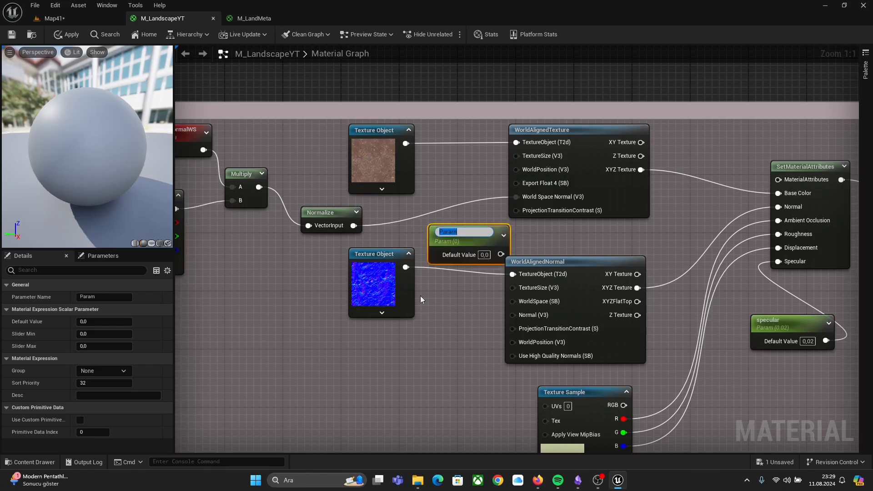
type("tilingO")
key("Caps_Lock")
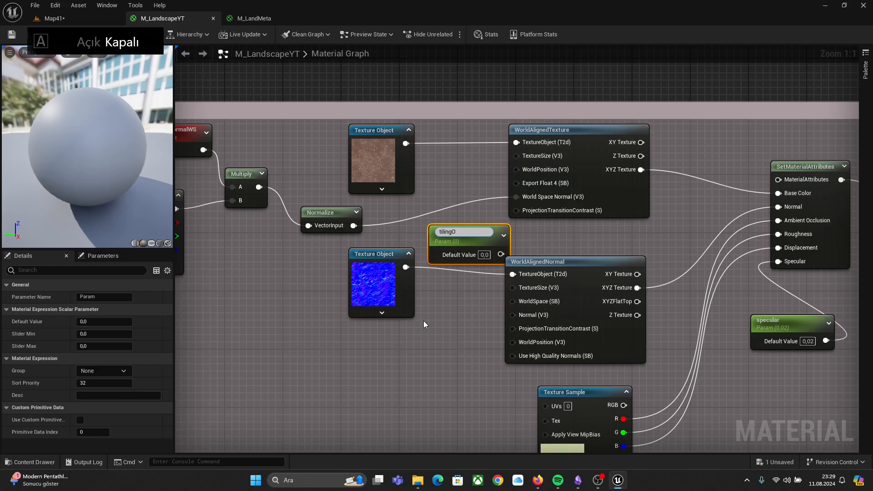
key("Caps_Lock")
type("S")
key("Caps_Lock")
type("mall")
key("Caps_Lock")
type("R")
key("Caps_Lock")
type("ocks")
key("Return")
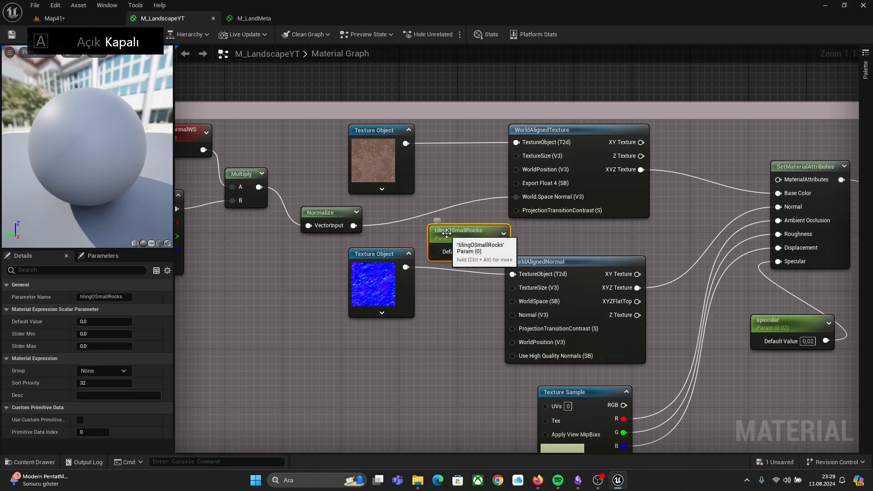
Step: Reposition the tilingOSmallRocks parameter and set its default value to 1500
left_click_drag(451, 231, 412, 219)
double_click(413, 219)
left_click(451, 241)
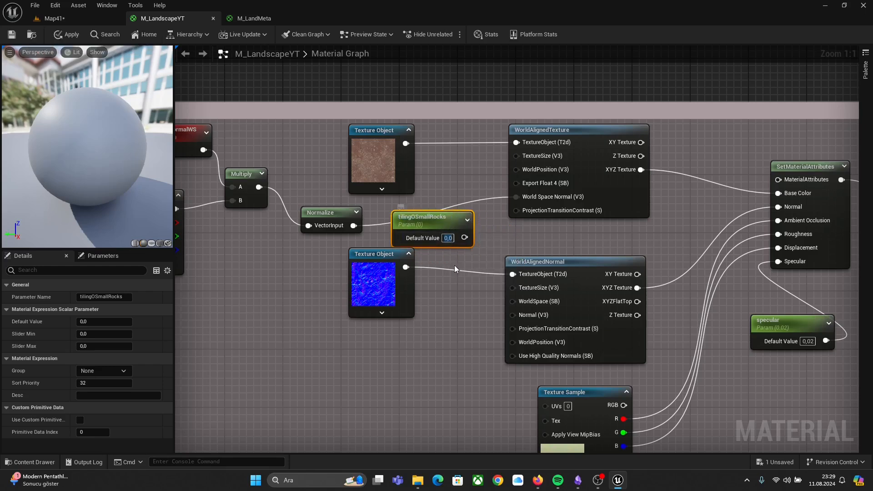
left_click(448, 239)
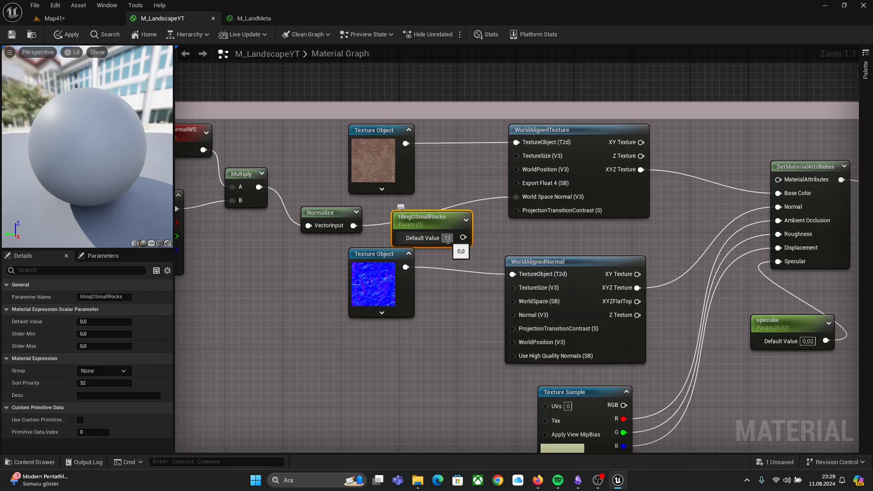
type("1500")
key("Return")
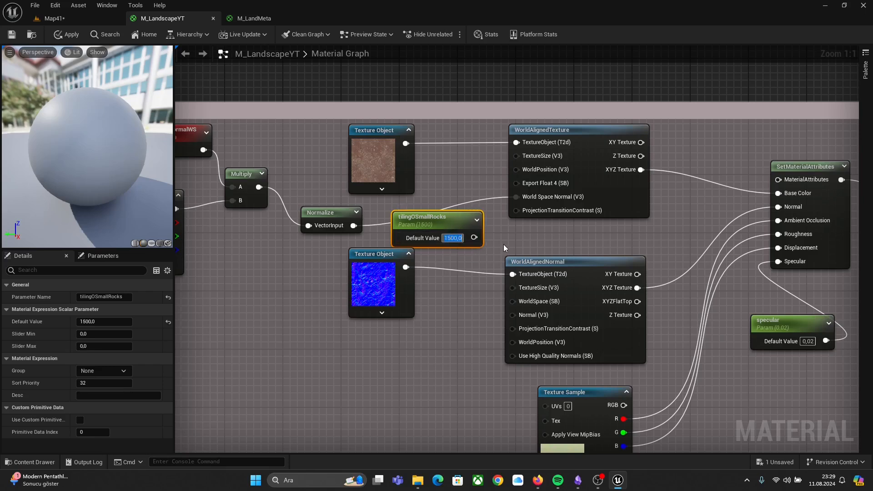
Step: Wire tilingOSmallRocks into the texture size inputs of the smallRocks world-aligned texture and normal nodes
left_click_drag(484, 239, 512, 289)
right_click_drag(490, 254, 333, 200)
right_click_drag(481, 259, 558, 188)
left_click_drag(401, 127, 463, 281)
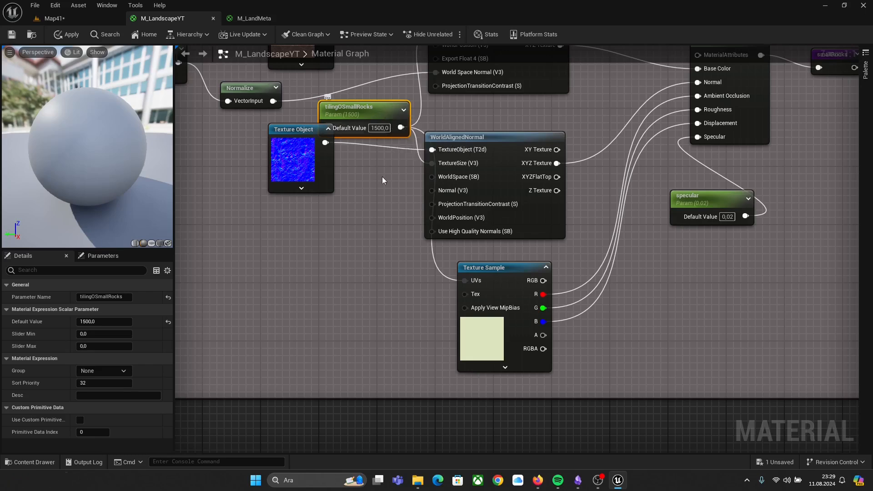
Step: Duplicate the tilingOSmallRocks parameter and move the copy into the cliff group beside its world-aligned nodes
key("ctrl+d")
left_click_drag(427, 127, 843, 122)
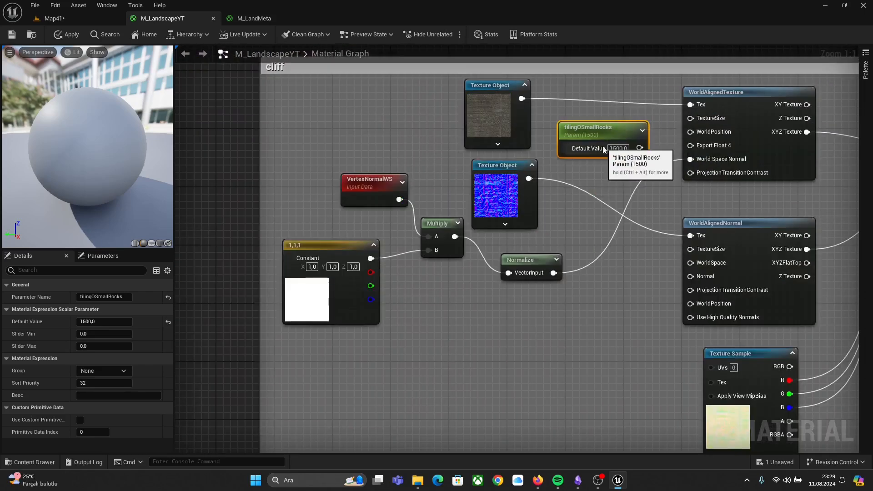
right_click_drag(692, 116, 496, 71)
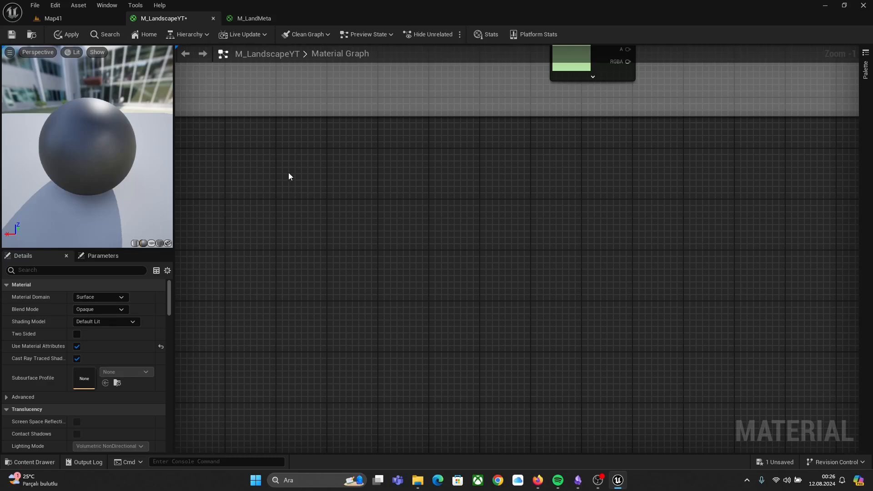
Step: Add a Constant3Vector node in an empty area and set its value to 0, 0, 1
left_click(289, 176)
left_click(353, 197)
type("1")
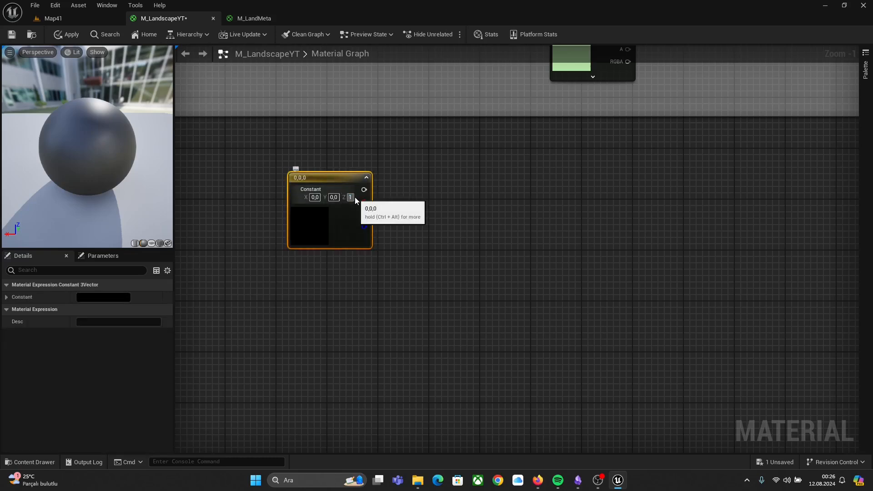
key("Return")
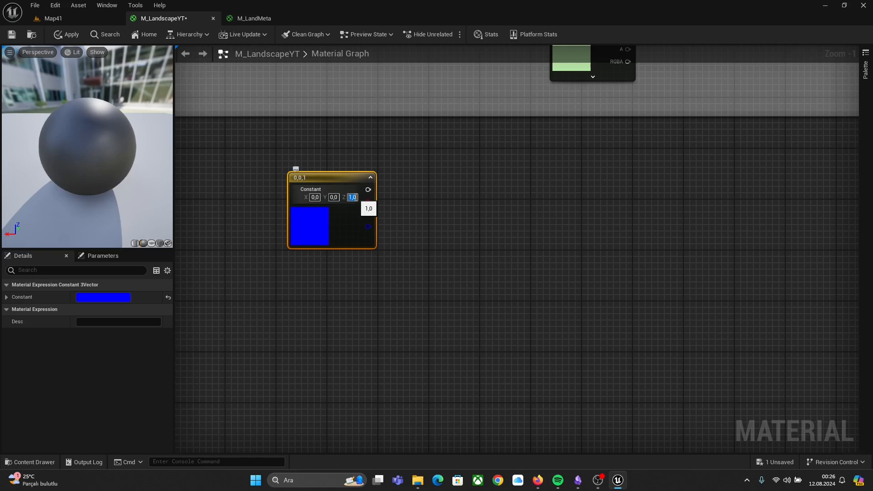
left_click(392, 298)
scroll(394, 168, "up", 1)
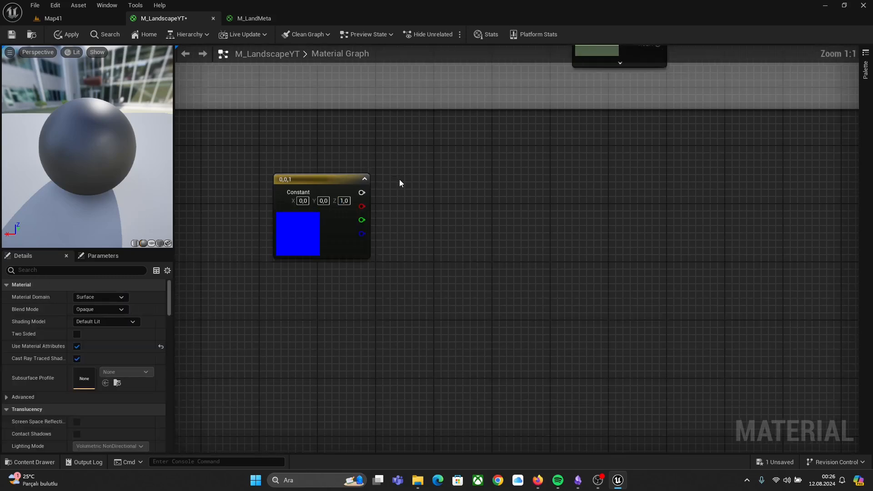
Step: Connect the constant's output to a new TransformVector node converting tangent space to world space
left_click_drag(365, 195, 428, 187)
type("TRAM")
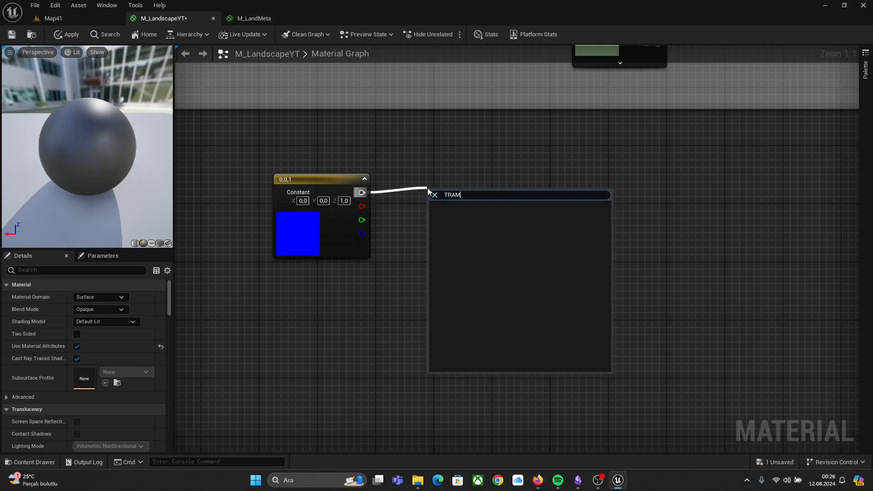
key("BackSpace")
key("Caps_Lock")
type("a")
key("BackSpace")
type("ans")
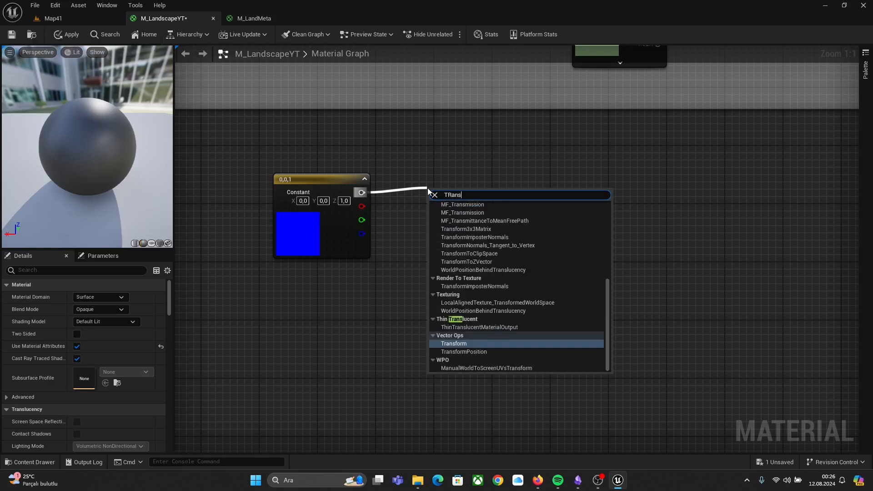
key("Return")
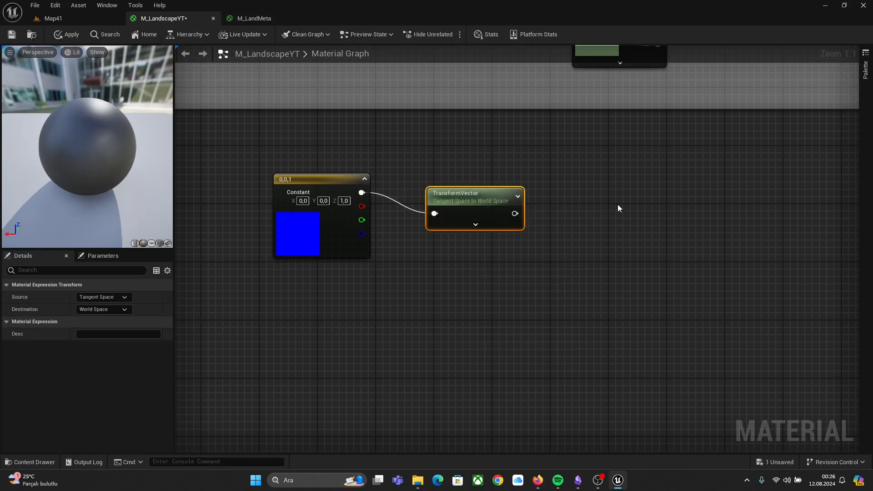
Step: Feed the TransformVector output into a new Normalize node
left_click_drag(454, 198, 446, 163)
left_click_drag(508, 179, 568, 217)
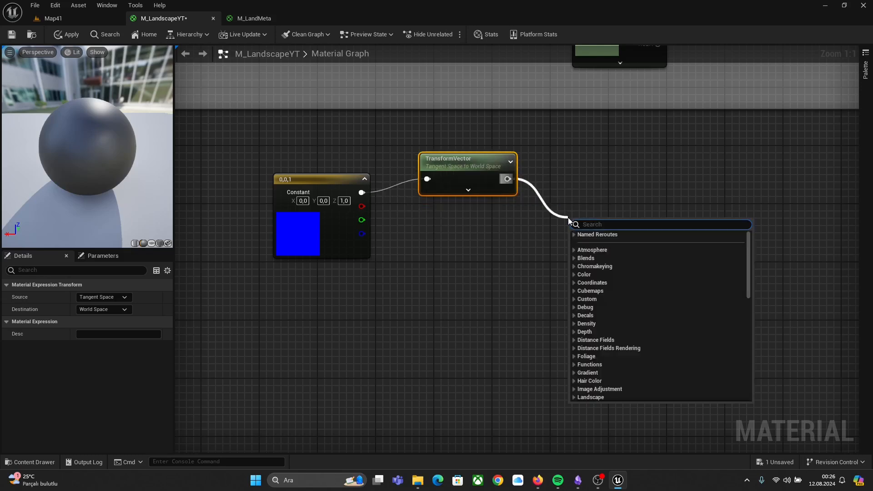
type("nor")
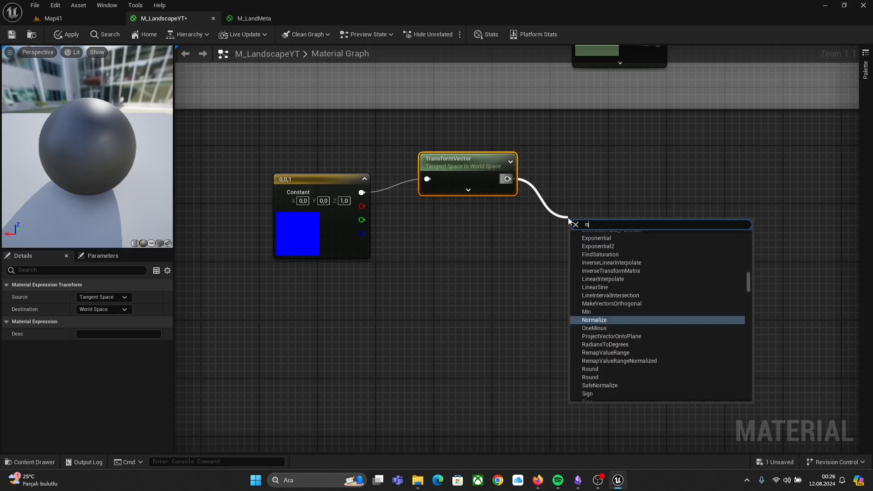
key("Return")
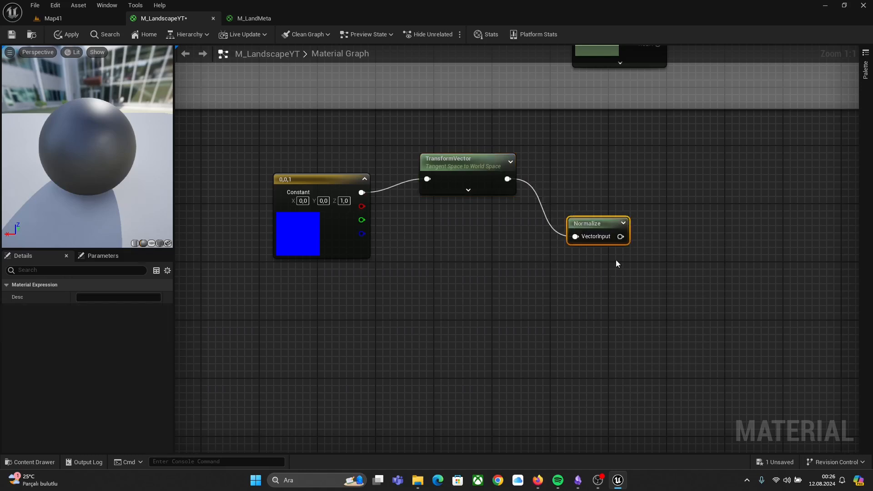
Step: Add a DotProduct of the normalized vector and the 0,0,1 constant, and preview the Dot node
left_click_drag(621, 237, 598, 294)
type("dot")
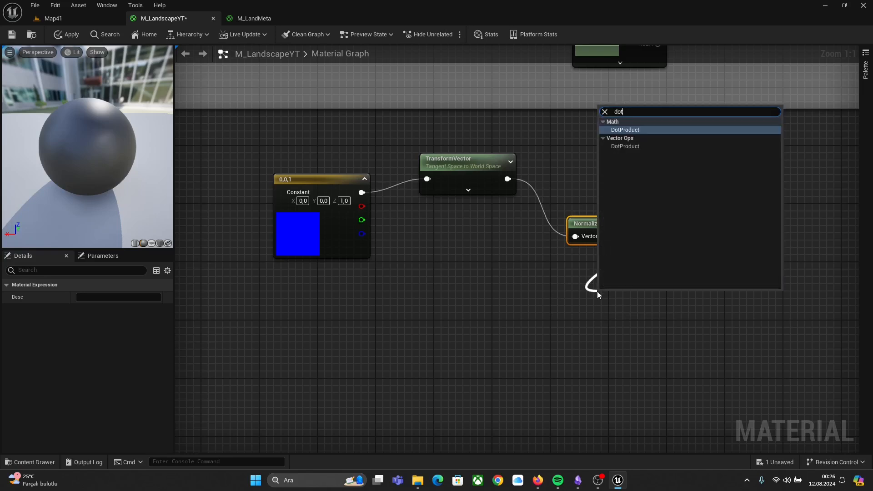
key("Return")
left_click_drag(361, 193, 605, 323)
right_click(607, 300)
left_click(653, 127)
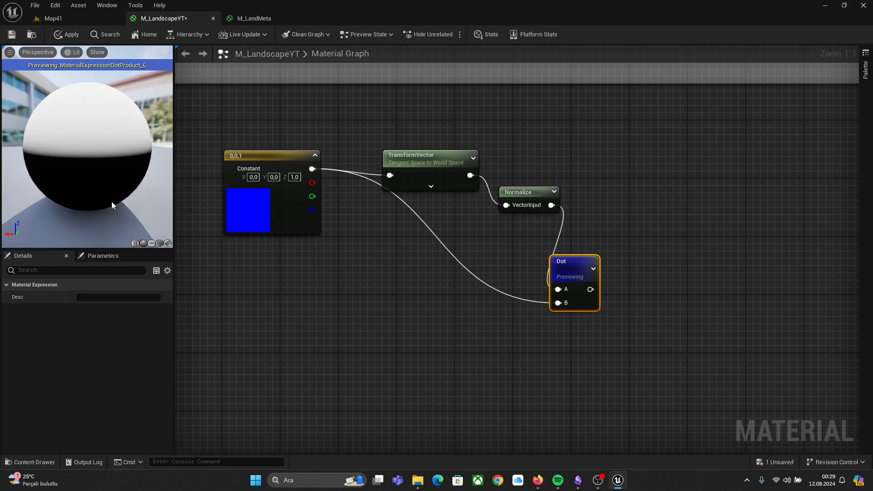
Step: Add a Lerp node driven by the dot product output
right_click_drag(585, 138, 413, 145)
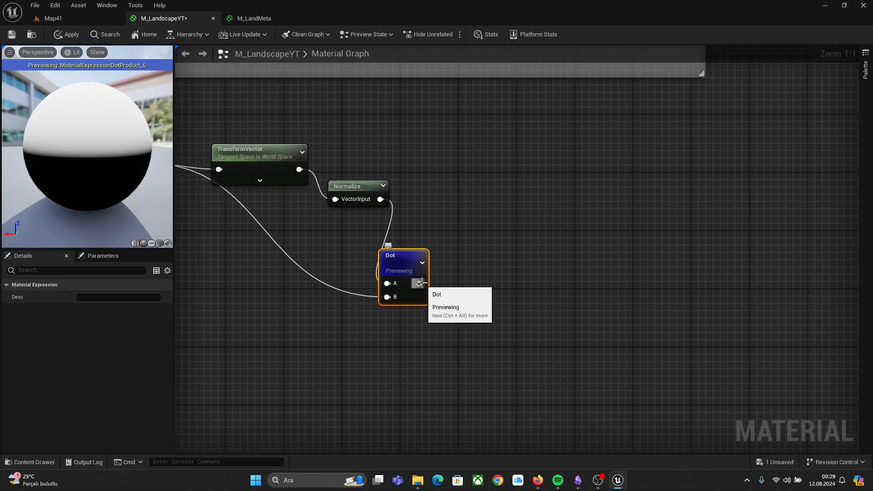
left_click_drag(419, 284, 456, 194)
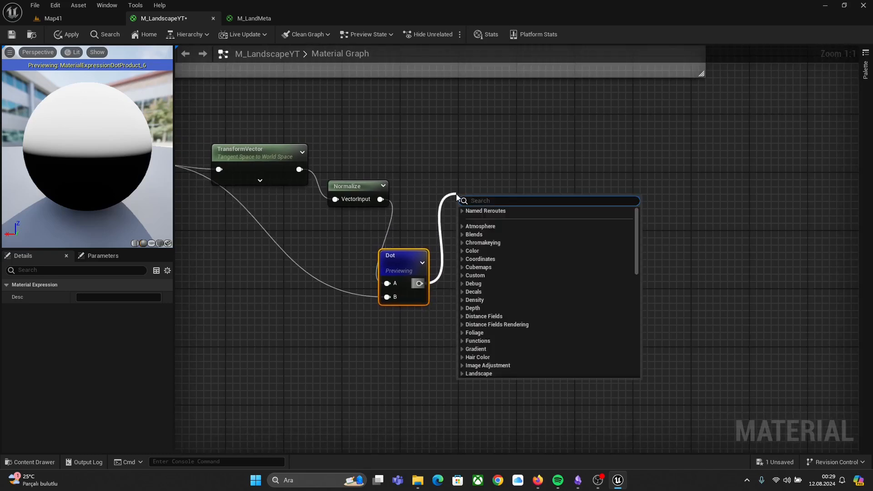
type("lerp")
key("Return")
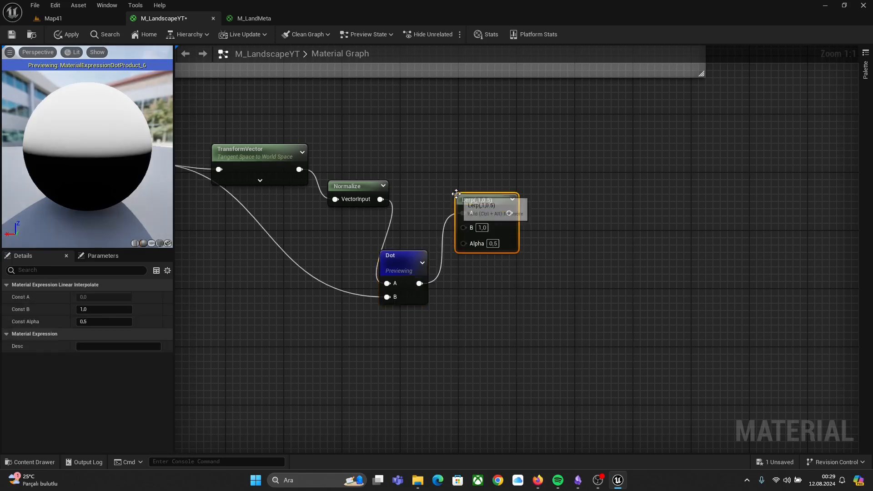
left_click_drag(456, 194, 476, 197)
left_click(470, 176)
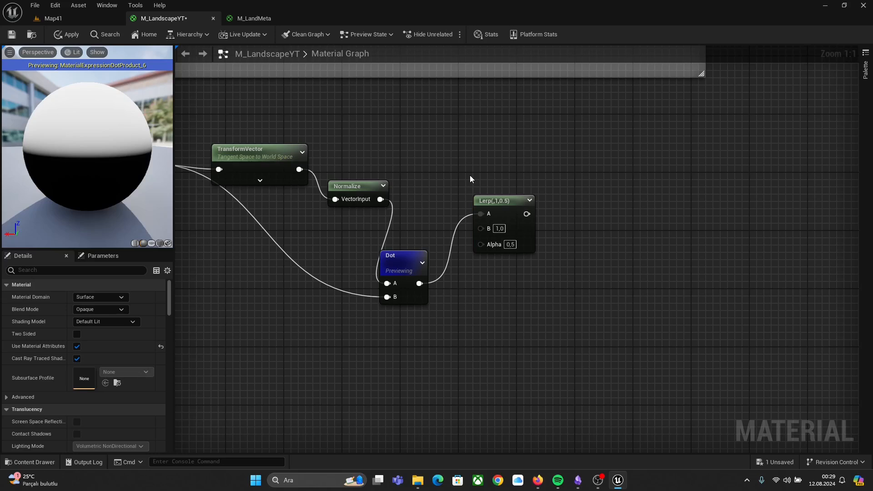
Step: Add a scalar parameter named maxHeight_cliff with a default value of 3.0 and connect it to the Lerp's B input
left_click(436, 172)
type("ma")
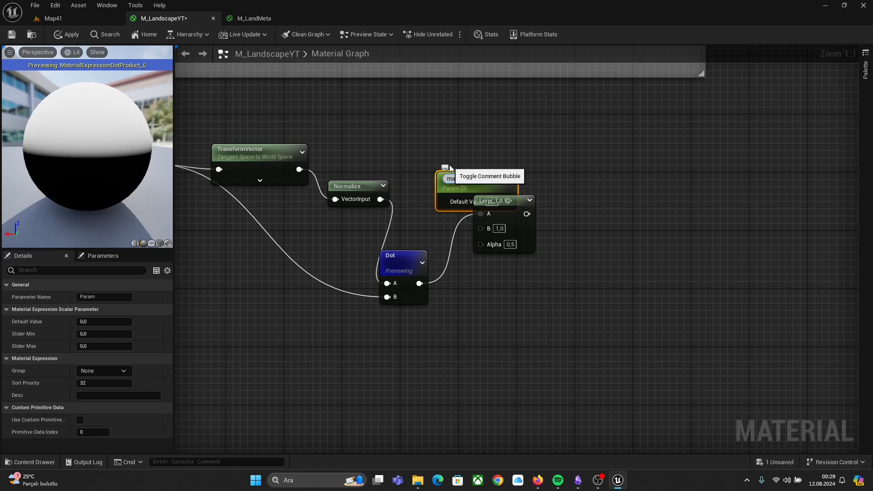
type("xHeight_cliff")
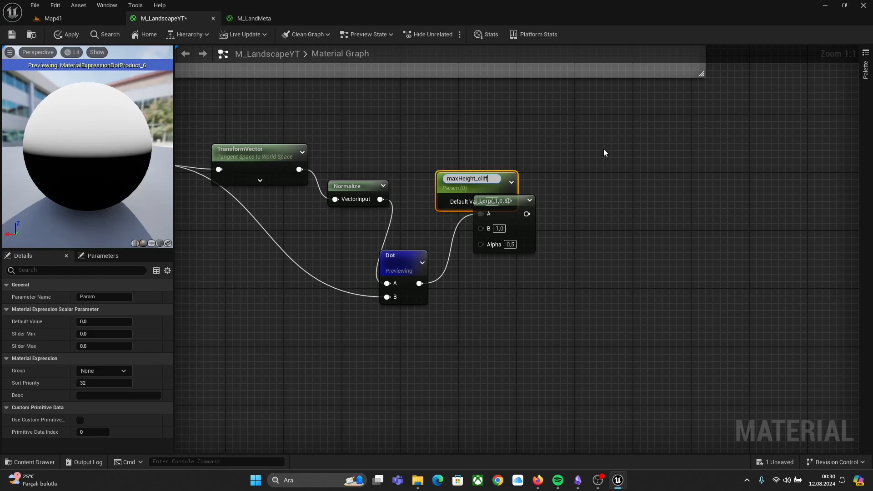
key("Return")
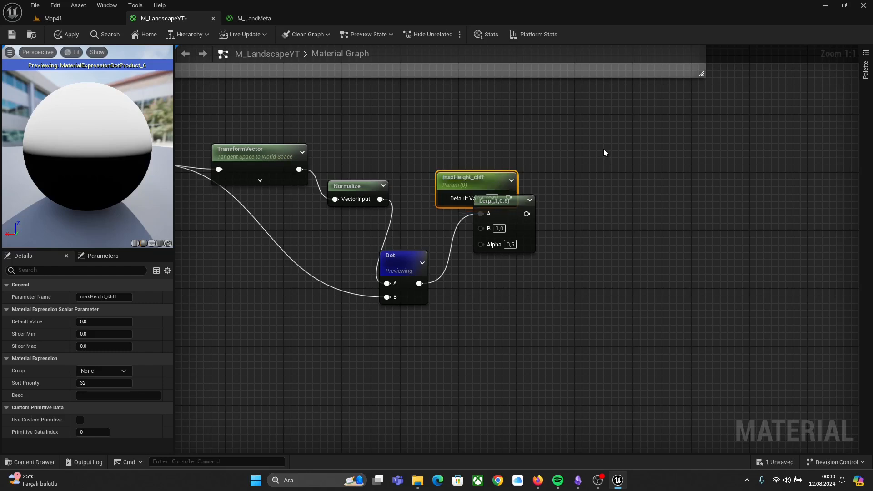
left_click_drag(472, 177, 428, 148)
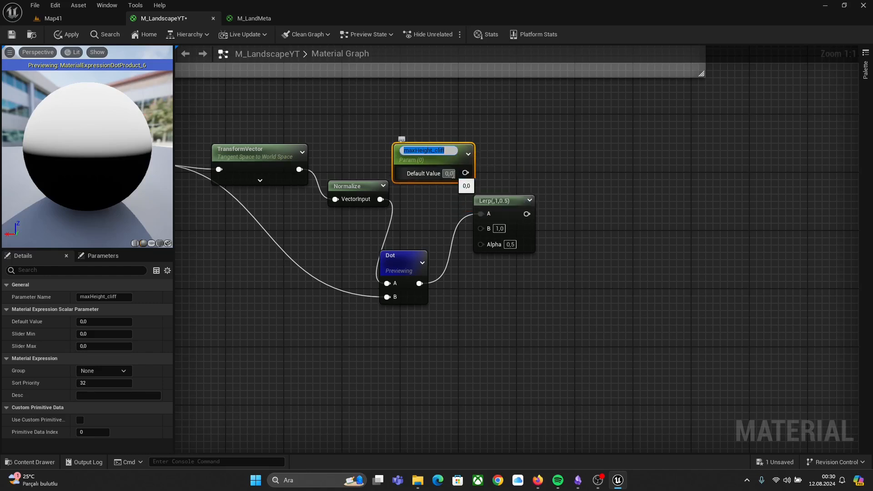
left_click(453, 174)
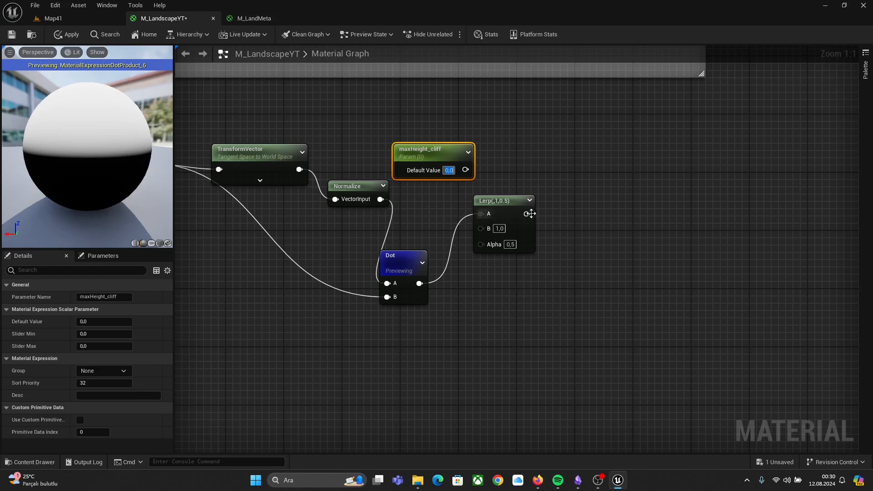
type("3")
key("Return")
left_click_drag(466, 170, 481, 228)
left_click(519, 171)
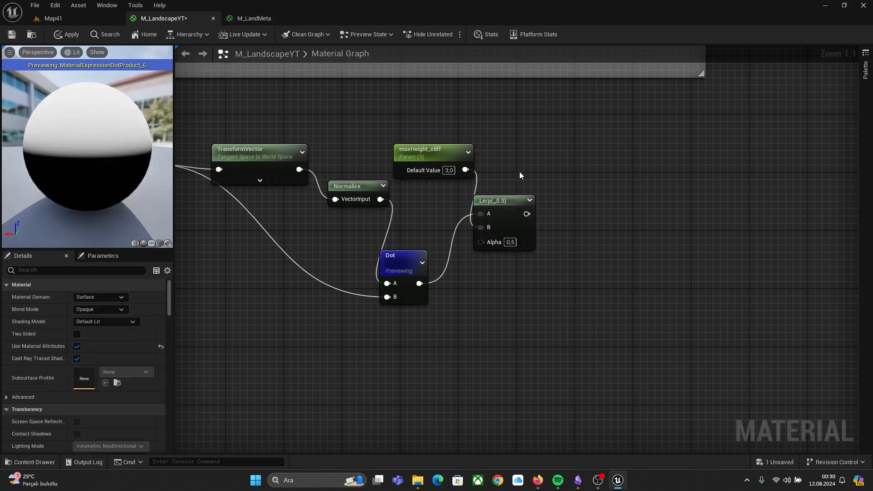
Step: Duplicate that parameter, rename the copy minHeight_cliff and set its default value to -5.0
left_click(436, 155)
key("ctrl+d")
left_click_drag(588, 281, 441, 212)
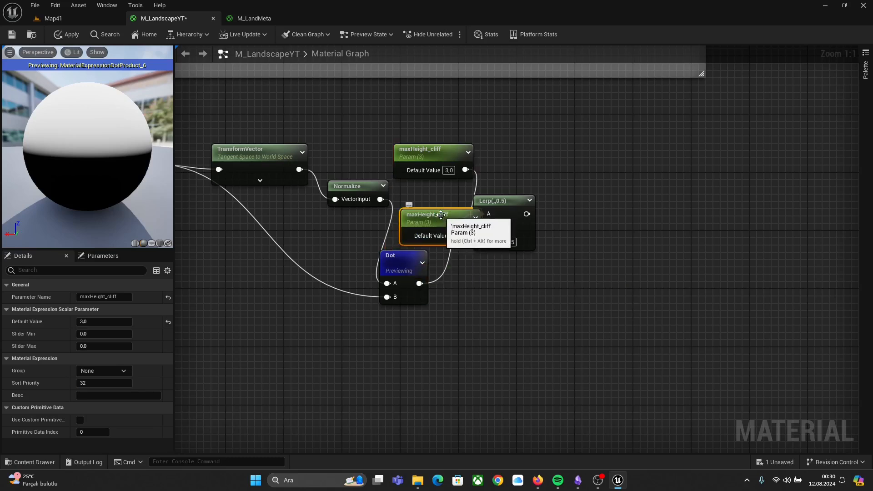
double_click(441, 212)
key("Left")
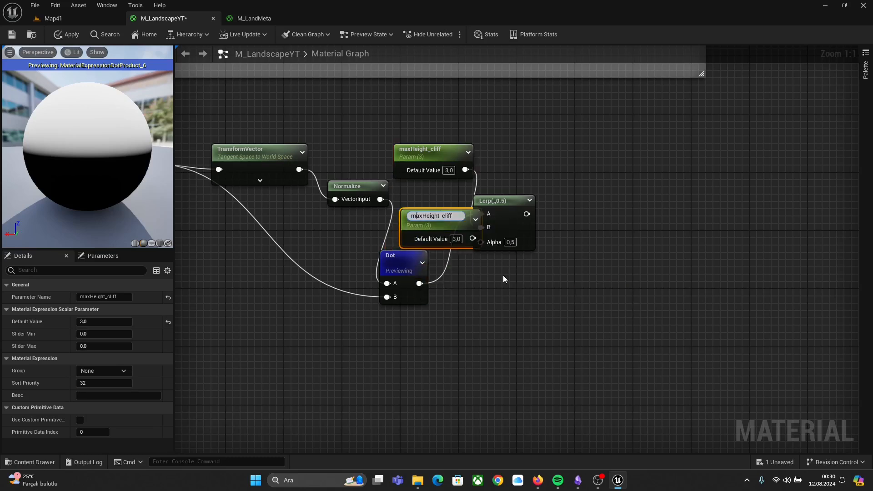
key("Delete")
key("Delete")
type("in")
key("Return")
left_click(455, 236)
type("-5")
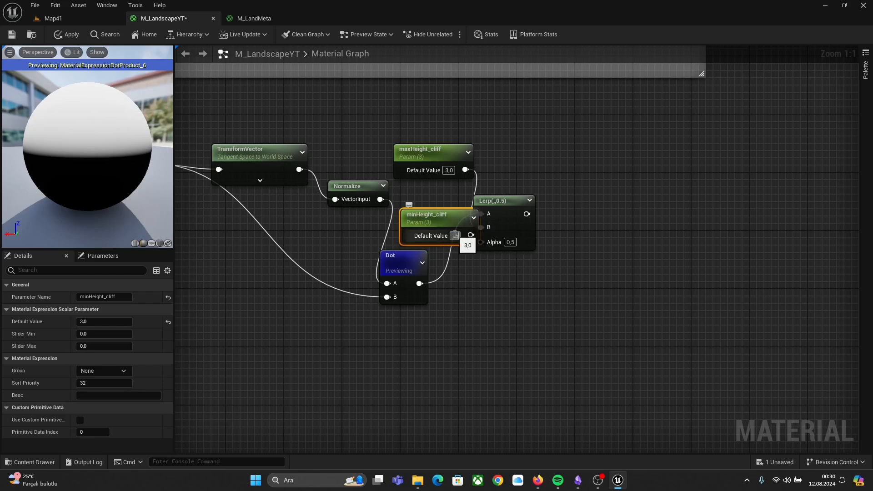
key("Return")
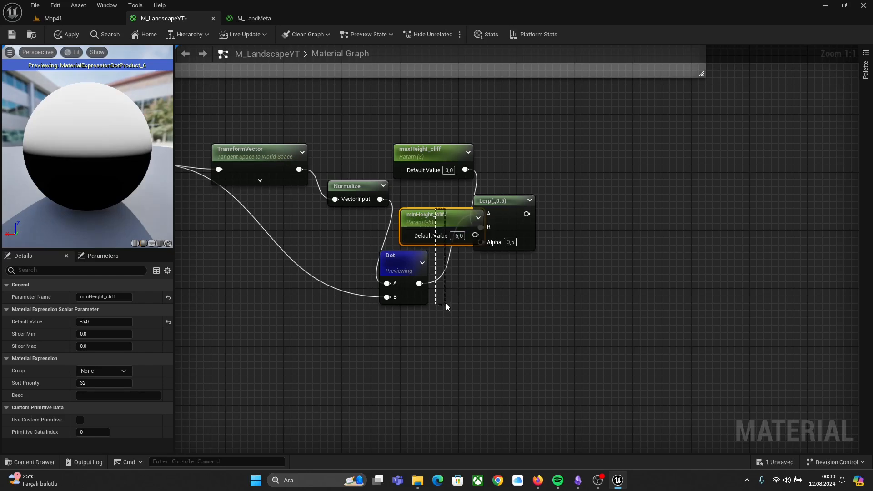
Step: Wire minHeight_cliff to Lerp A, maxHeight_cliff to B, the dot product to Alpha, and preview the Lerp node
left_click_drag(453, 221, 485, 229)
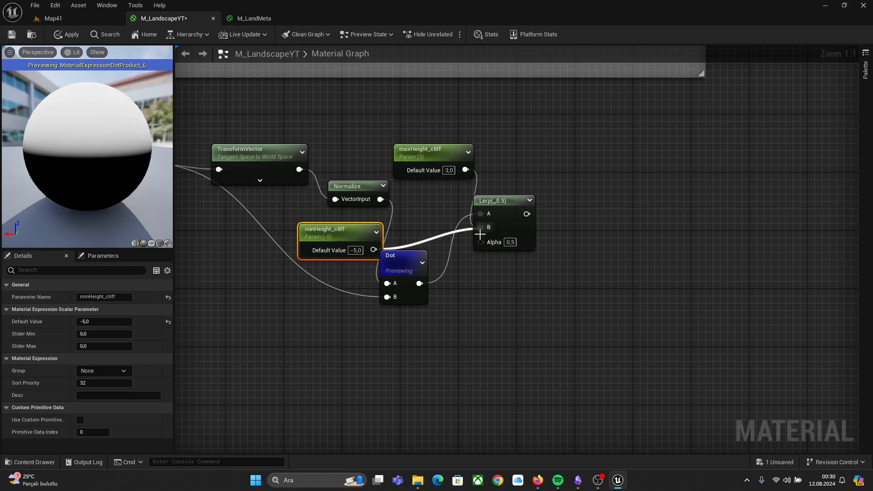
left_click(483, 216, "alt")
left_click(480, 231, "alt")
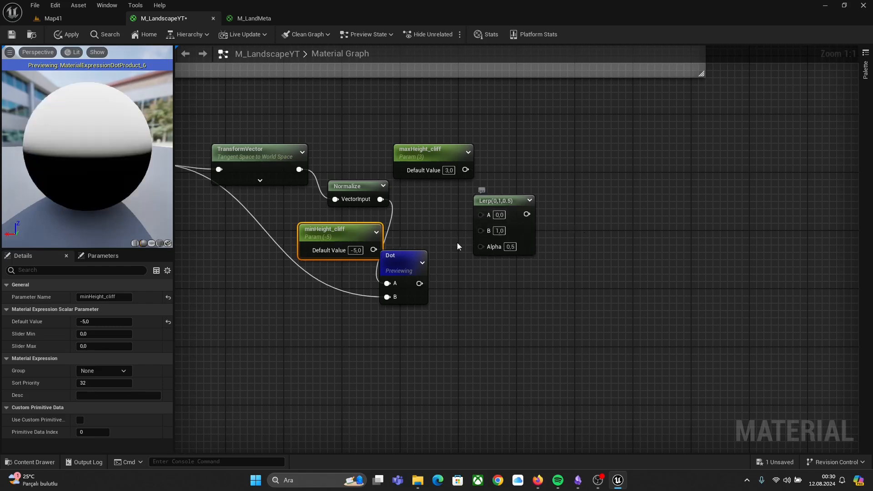
left_click_drag(374, 250, 480, 214)
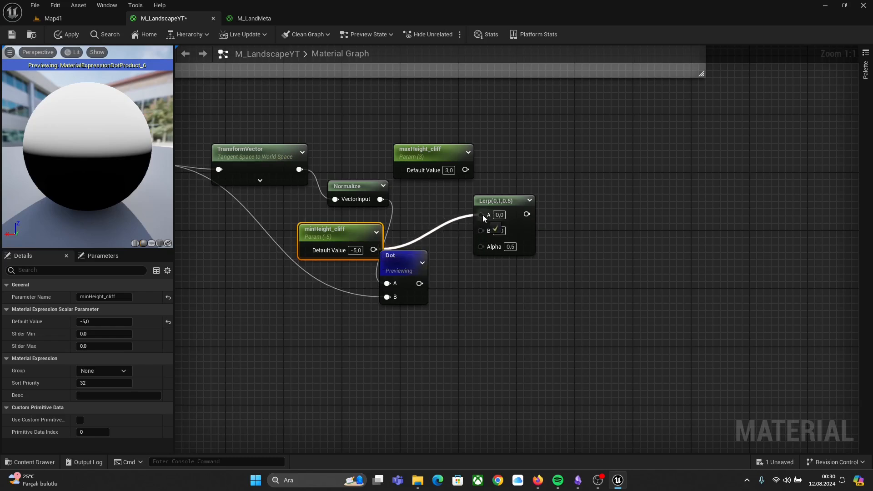
left_click_drag(466, 170, 481, 228)
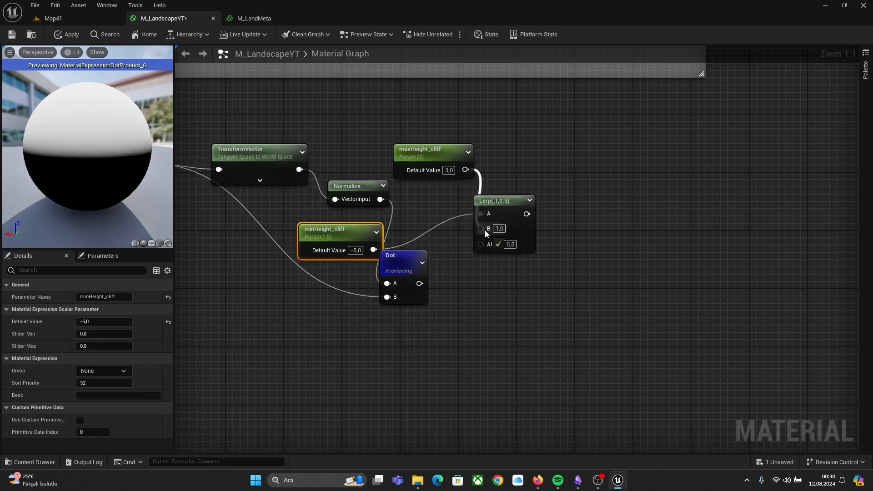
left_click_drag(420, 284, 479, 241)
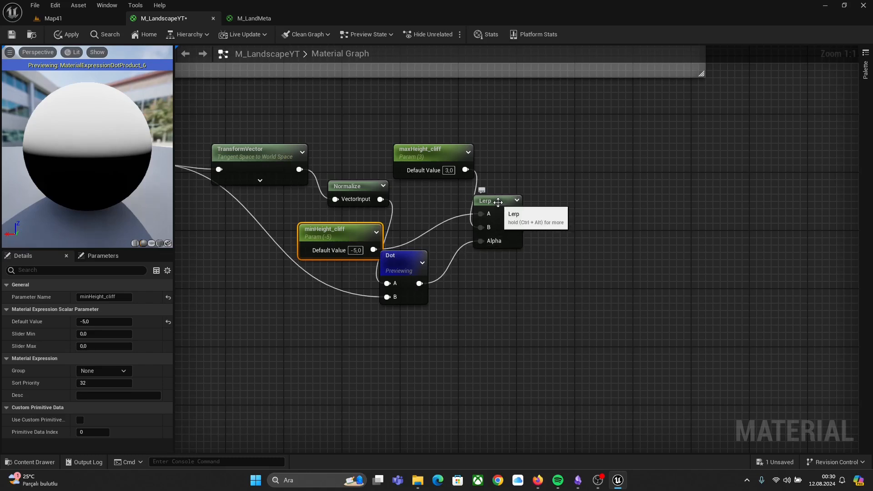
right_click(499, 204)
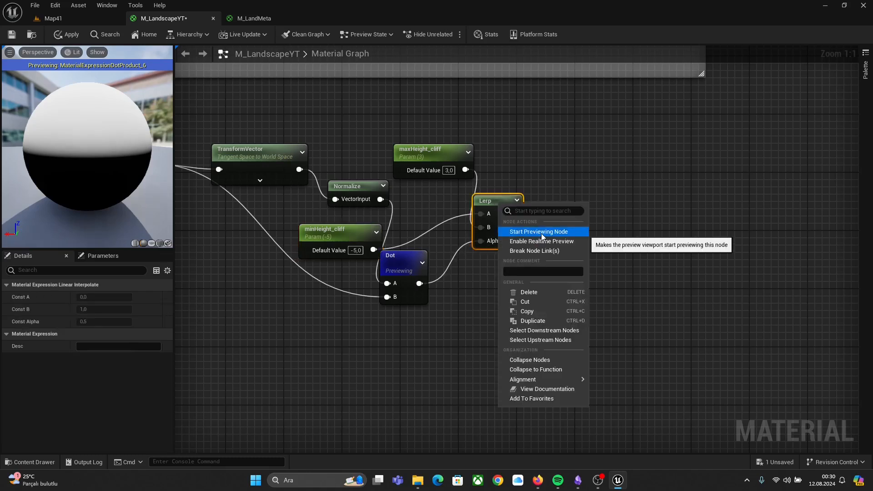
left_click(540, 233)
Step: Feed the Lerp output into a new CheapContrast node
left_click_drag(150, 191, 178, 198)
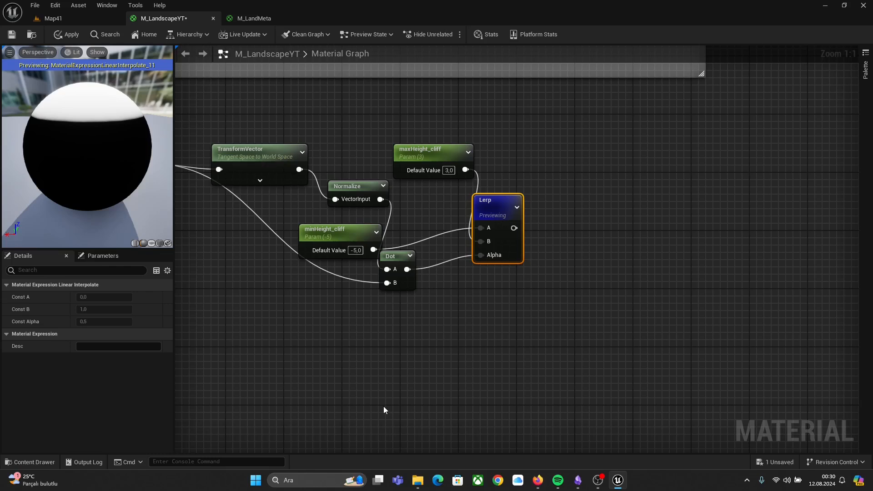
left_click_drag(343, 229, 362, 225)
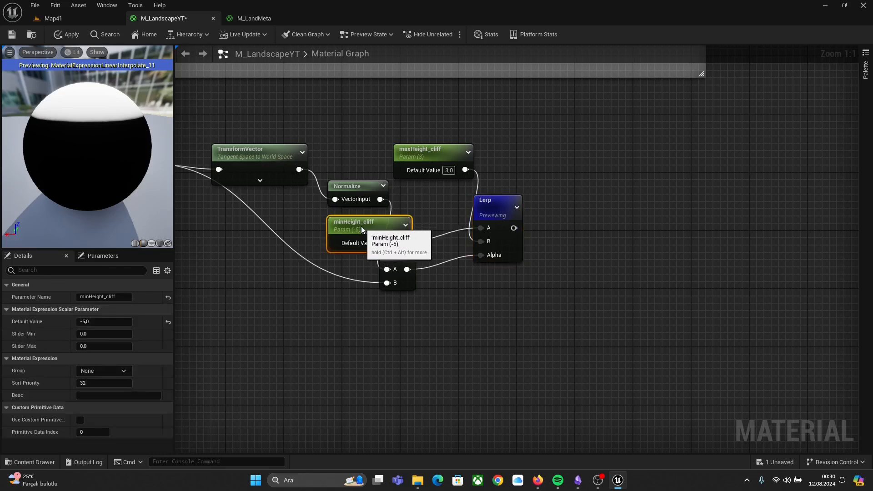
right_click_drag(574, 190, 505, 226)
left_click_drag(432, 237, 455, 231)
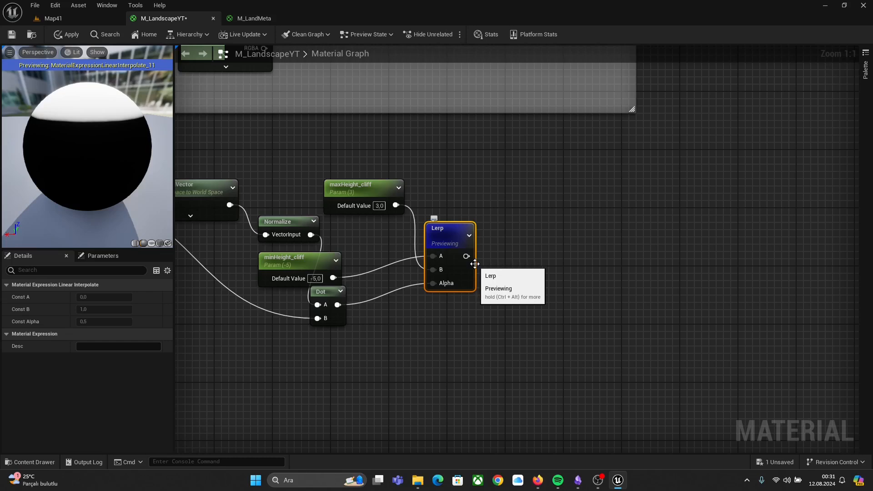
left_click_drag(466, 256, 514, 261)
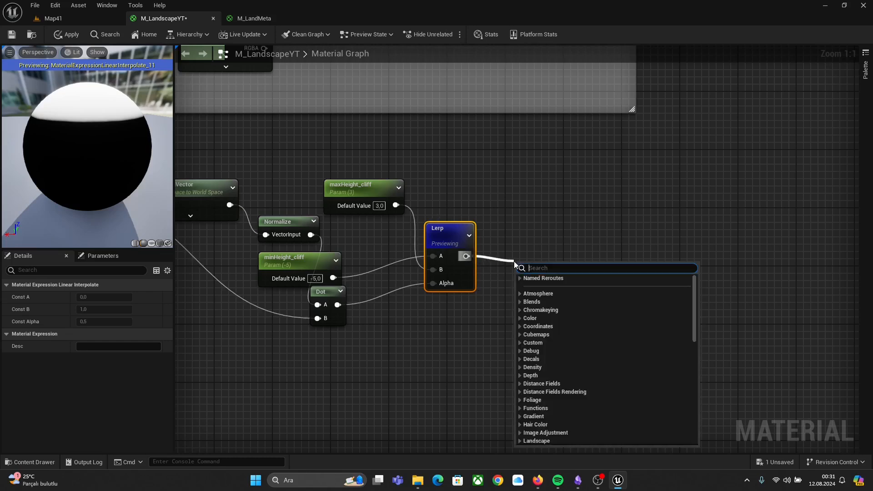
type("cheap")
key("Return")
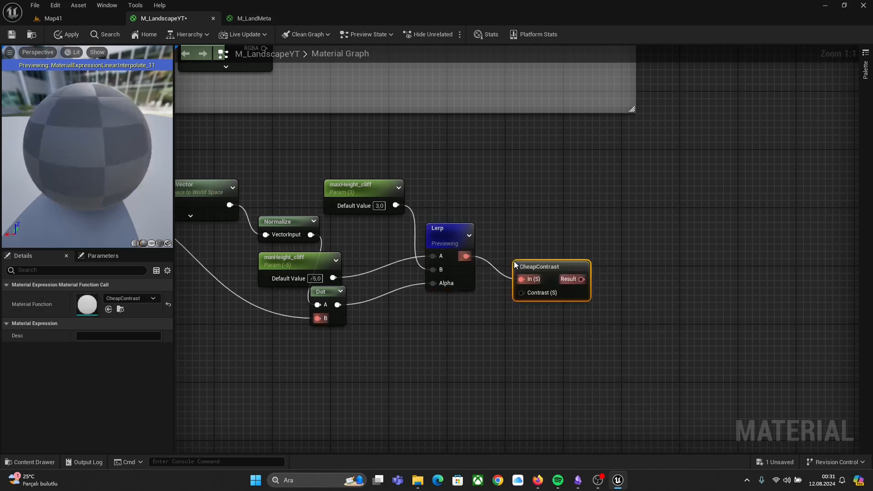
left_click_drag(539, 276, 546, 261)
left_click(541, 304)
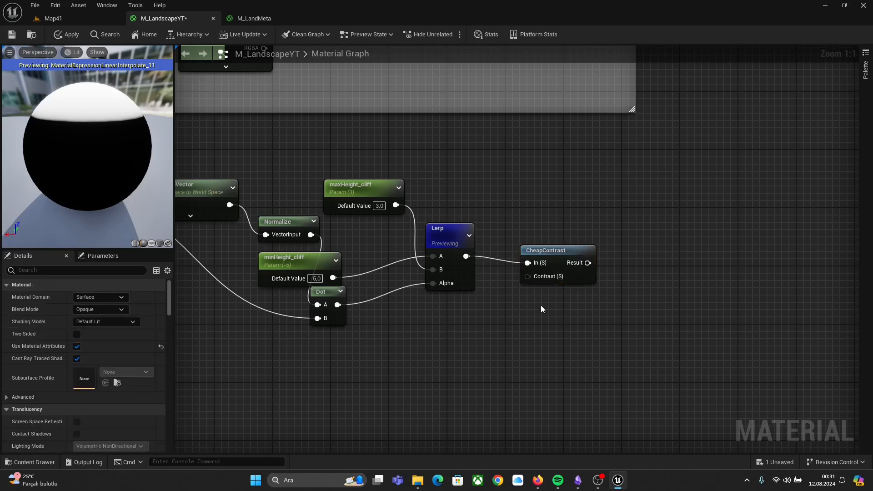
Step: Add a scalar parameter named contrast_cliff with a default value of 3.0
left_click(510, 302)
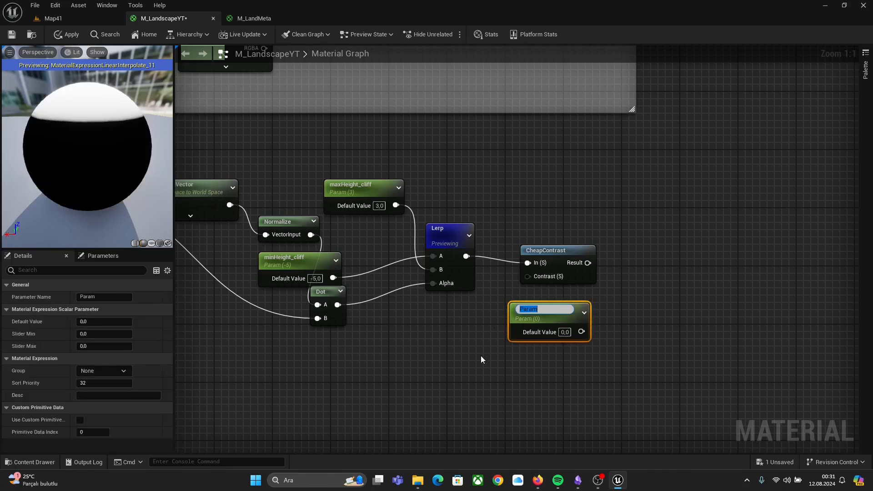
type("contrast")
key("Return")
left_click(569, 331)
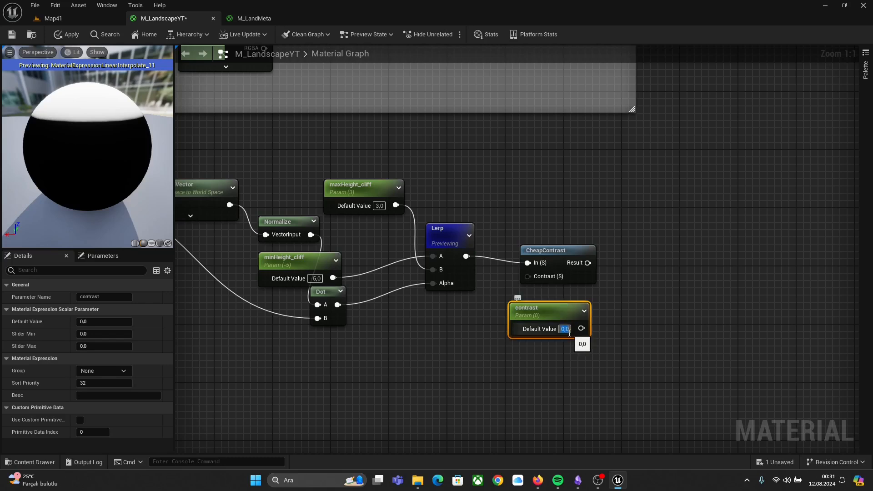
type("3")
key("Return")
double_click(549, 313)
left_click(550, 312)
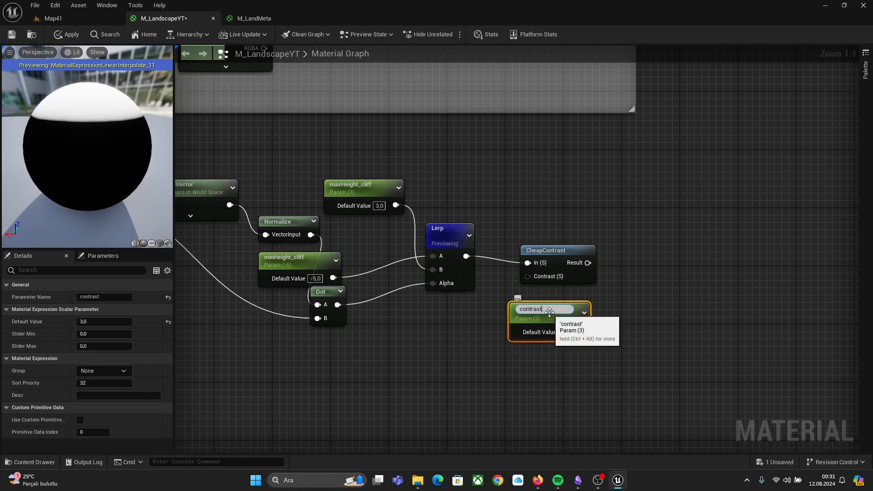
type("_cliff")
key("Return")
Step: Connect contrast_cliff to the CheapContrast node's Contrast input
left_click_drag(586, 330, 528, 277)
left_click_drag(535, 315, 490, 309)
left_click(563, 354)
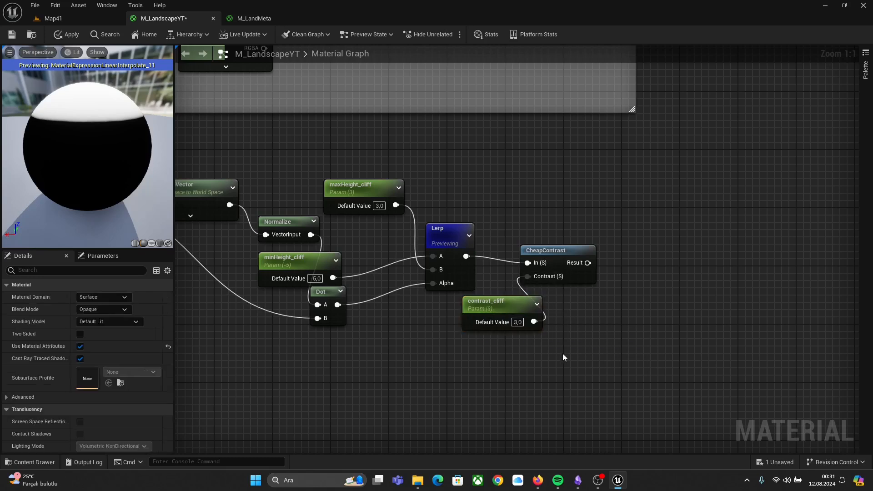
Step: Add a named reroute declaration from the CheapContrast result called cliffAutoMaterialMethod
right_click_drag(606, 209, 544, 239)
left_click_drag(527, 294, 553, 257)
type("name")
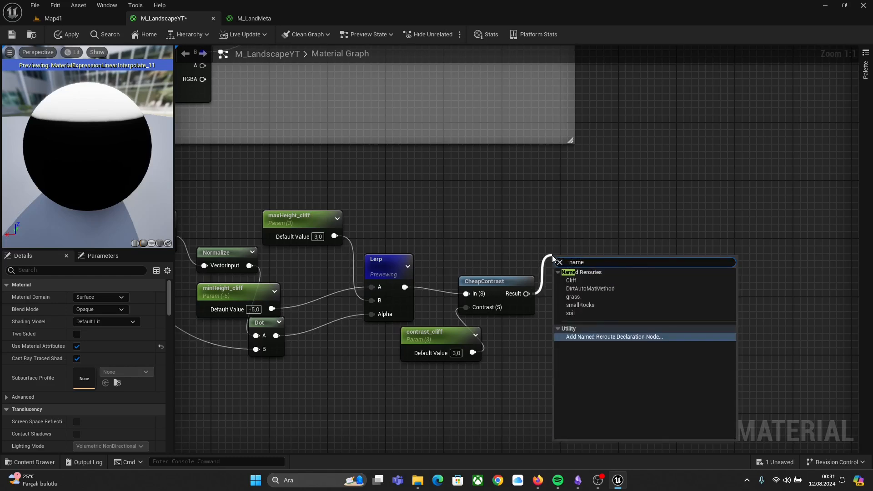
key("Return")
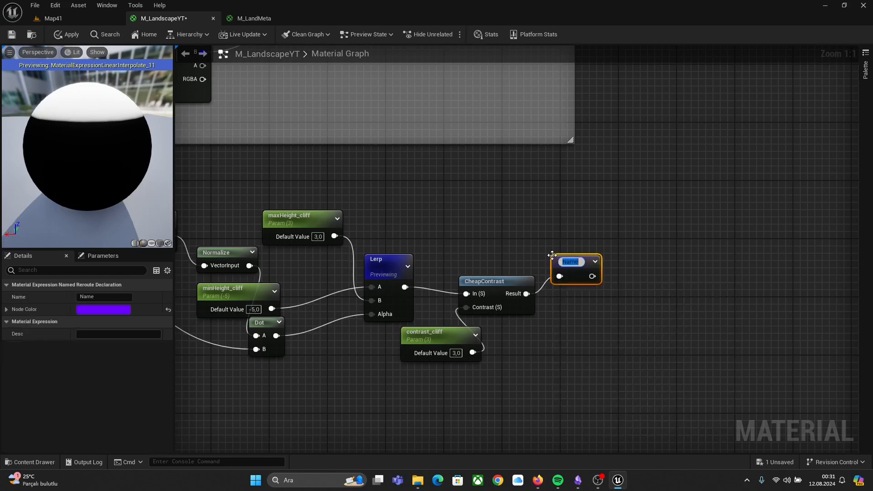
type("cliffA")
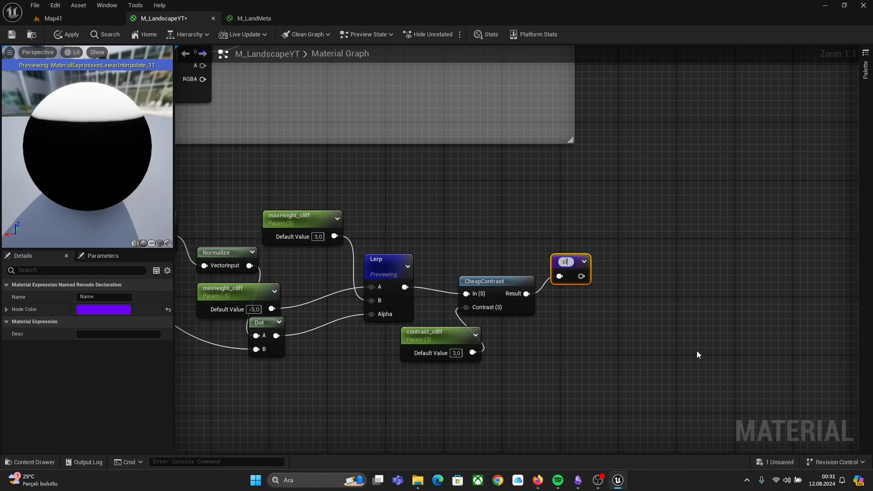
key("Caps_Lock")
type("ut")
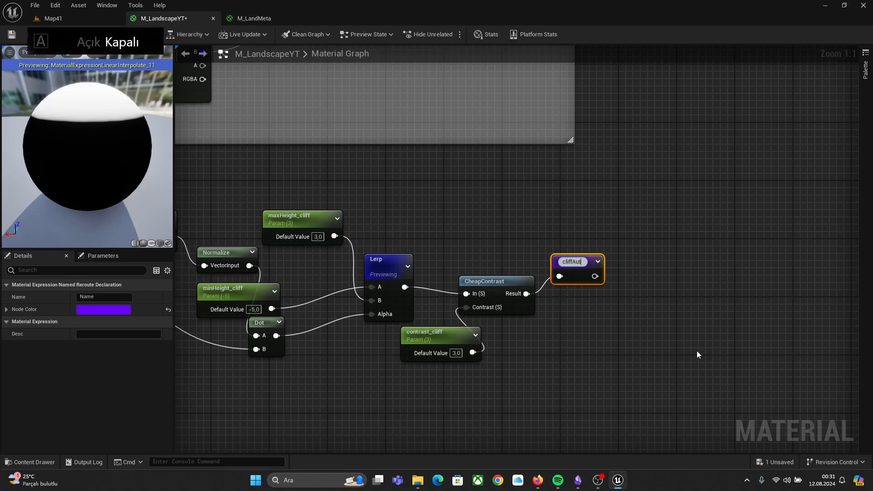
type("oMaterialMethod")
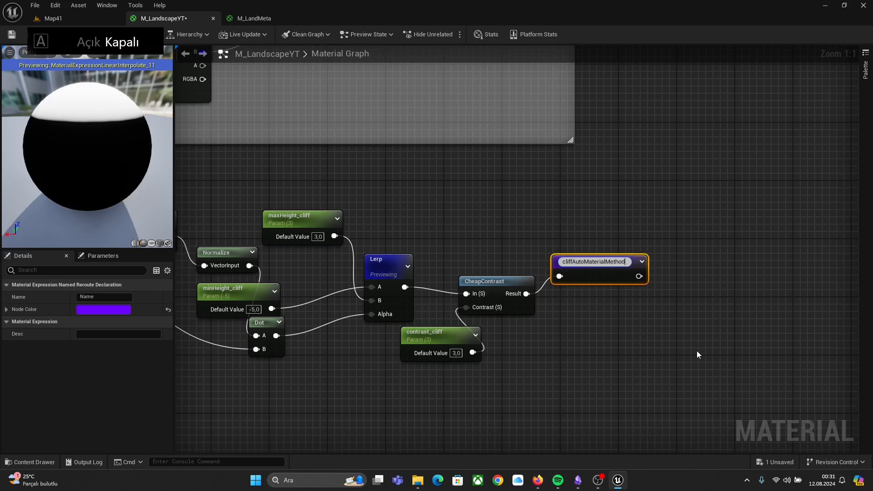
key("Return")
Step: Select the slope-mask node network and paste a duplicate of it, positioning the copy in the graph
left_click(517, 340)
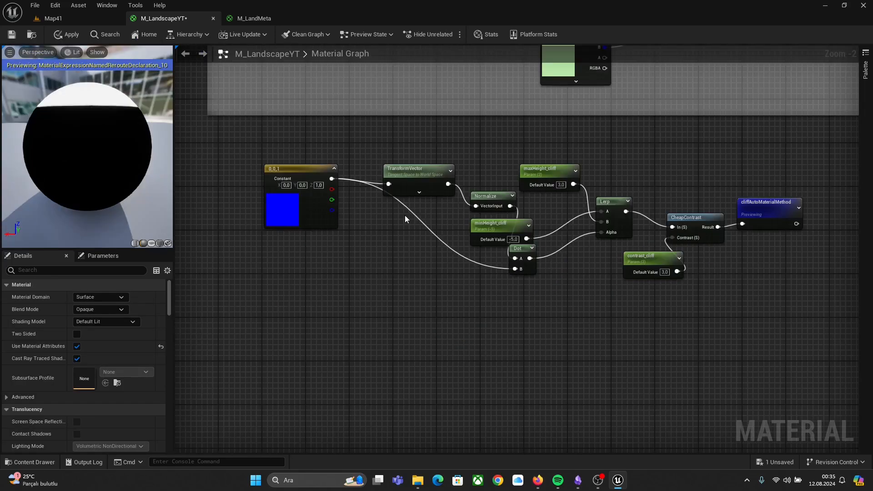
left_click_drag(251, 138, 801, 315)
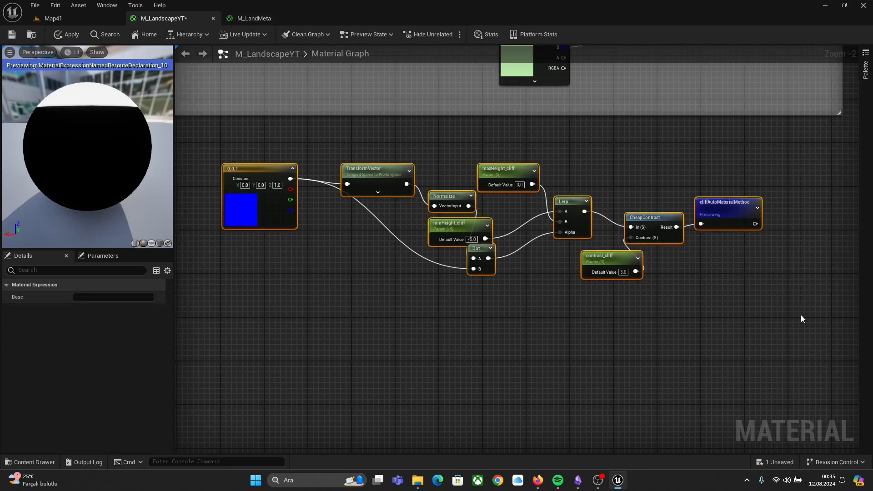
right_click_drag(540, 350, 799, 345)
scroll(345, 338, "down", 4)
right_click_drag(339, 332, 509, 361)
scroll(400, 337, "up", 3)
right_click_drag(400, 337, 582, 363)
right_click_drag(184, 298, 386, 305)
left_click(385, 301)
key("ctrl+v")
right_click_drag(464, 261, 563, 253)
left_click_drag(275, 298, 470, 276)
right_click_drag(487, 323, 374, 359)
scroll(453, 289, "up", 2)
right_click_drag(612, 269, 408, 267)
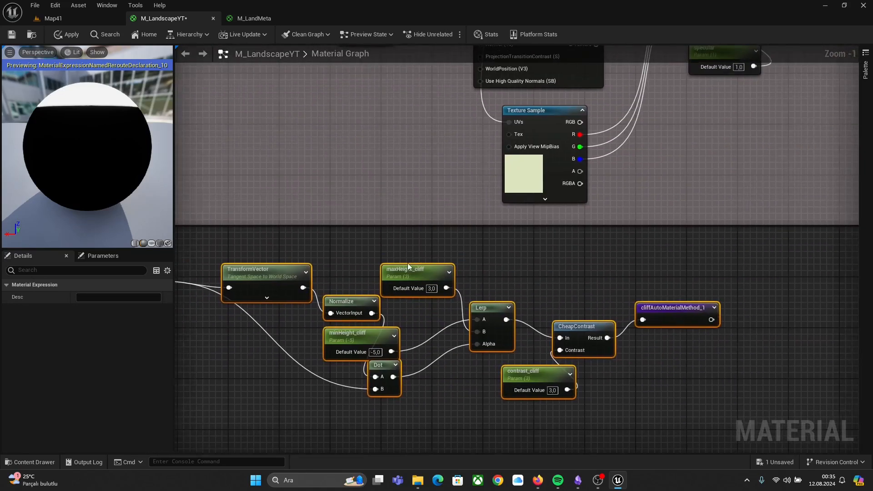
Step: Rename the copied height parameters to maxHeight_smallRock and minHeight_smallRock
scroll(408, 270, "up", 1)
left_click(415, 270)
left_click(411, 271)
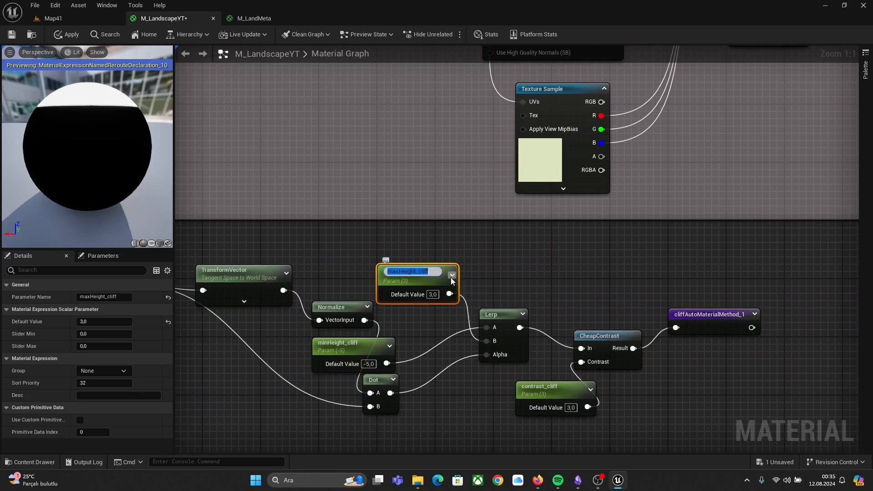
key("Right")
key("BackSpace")
key("BackSpace")
key("BackSpace")
key("BackSpace")
key("BackSpace")
type("smallRock")
double_click(339, 343)
key("Right")
key("BackSpace")
key("BackSpace")
key("BackSpace")
key("BackSpace")
key("BackSpace")
type("smallRock")
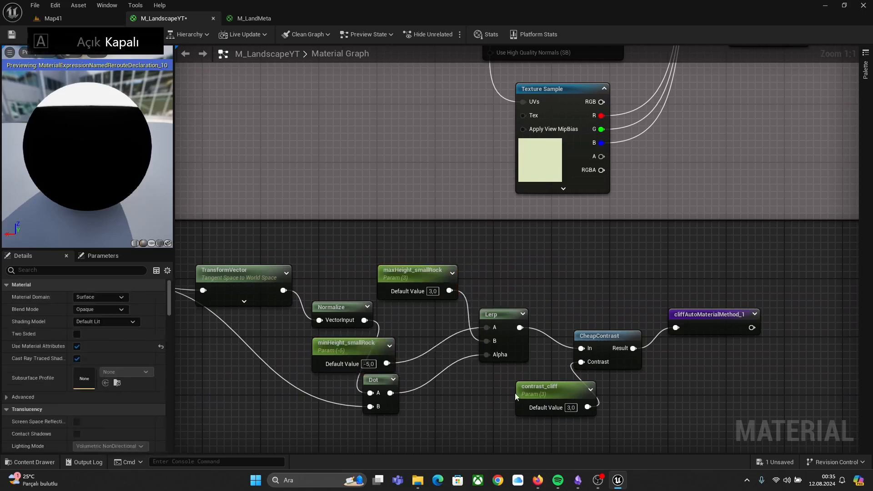
Step: Rename the copied contrast parameter to contrast_smallRock
double_click(540, 387)
key("Right")
key("BackSpace")
key("BackSpace")
key("BackSpace")
key("BackSpace")
key("BackSpace")
type("smallRock")
key("Return")
Step: Break the 0,0,1 constant's link to the Dot's B input and feed the constant into a new Lerp node's A input
left_click(466, 383)
right_click_drag(444, 393, 618, 351)
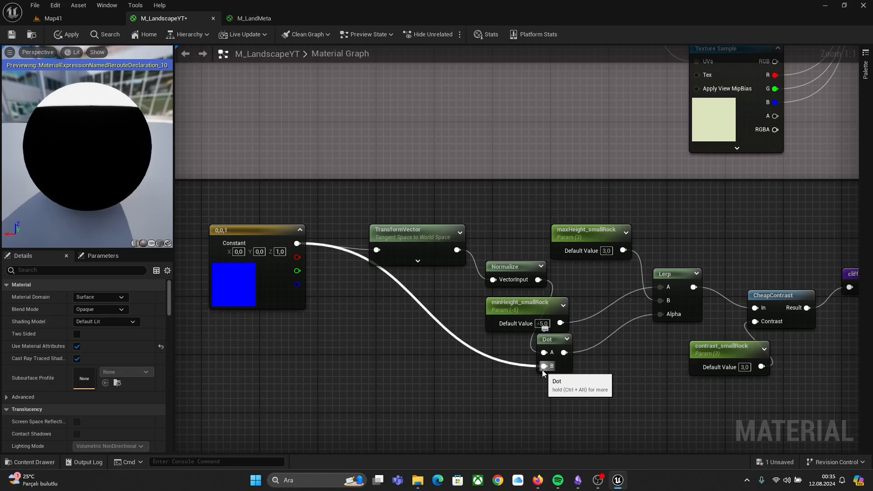
left_click_drag(530, 302, 522, 208)
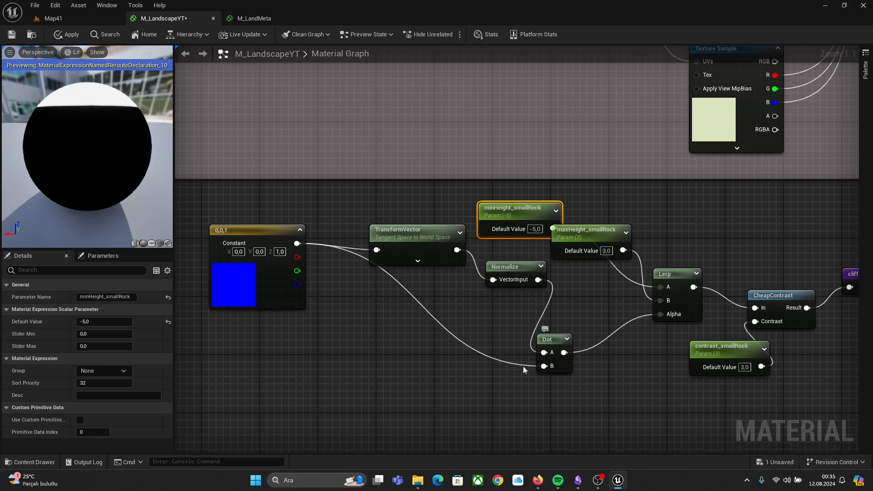
left_click(543, 366, "alt")
left_click_drag(297, 244, 355, 341)
type("lerp")
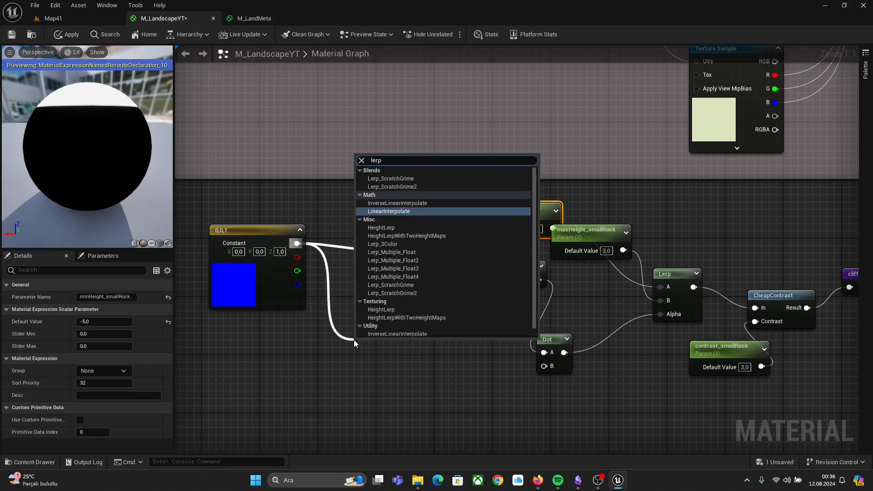
key("Return")
left_click_drag(387, 348, 409, 328)
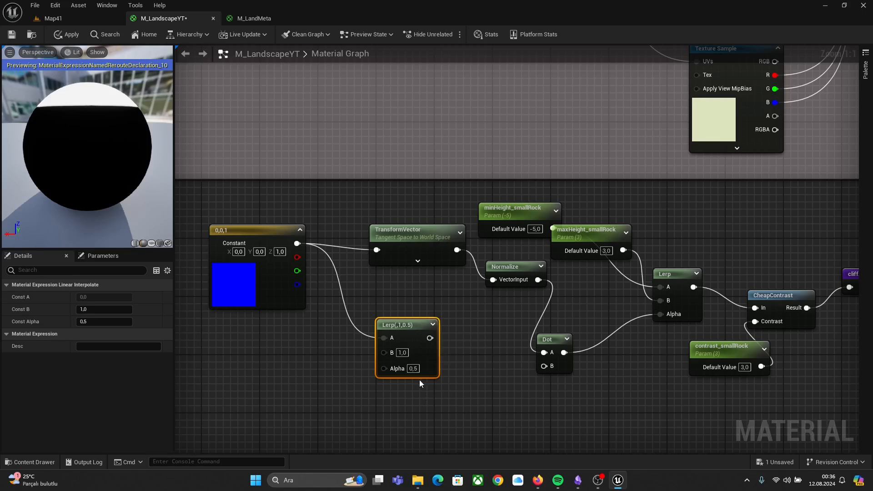
Step: Connect the small-rock normal texture output to the new Lerp's B input and the Lerp output to the Dot's B input
right_click_drag(468, 334, 386, 427)
right_click_drag(494, 146, 336, 276)
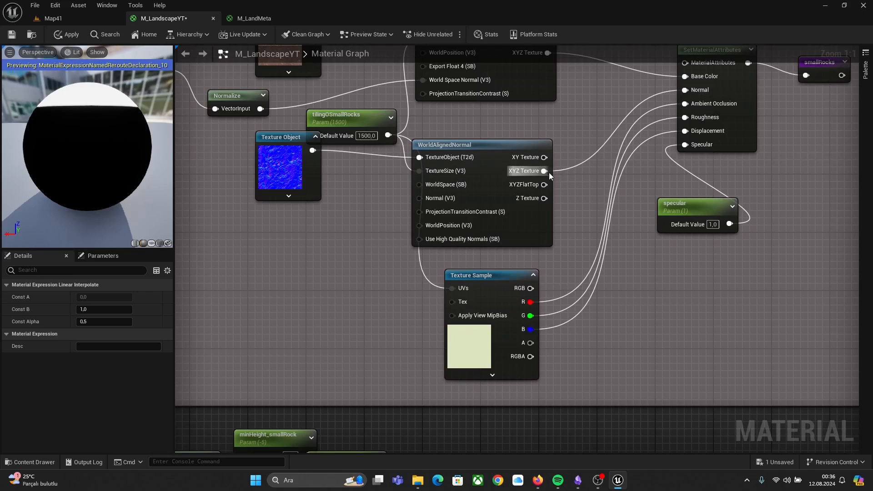
left_click_drag(544, 171, 634, 321)
right_click_drag(558, 355, 374, 360)
right_click_drag(530, 314, 446, 328)
left_click_drag(410, 324, 524, 352)
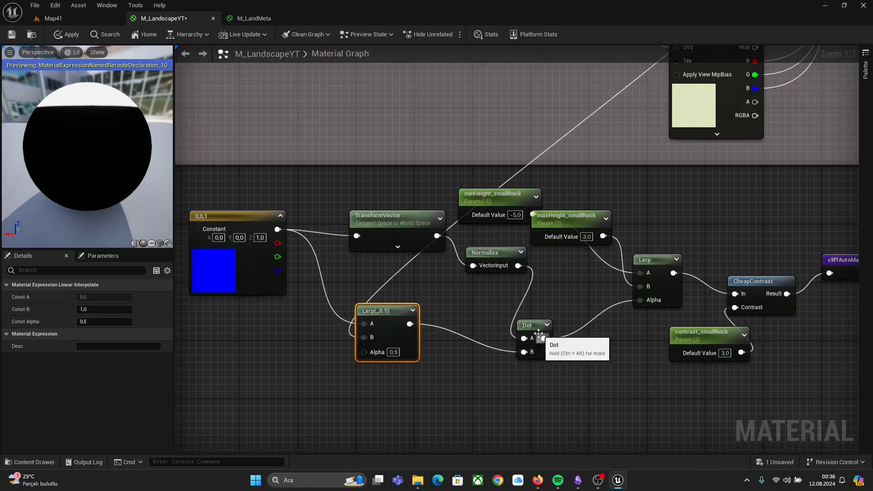
Step: Preview the Dot node of the small-rock slope network
left_click(536, 323)
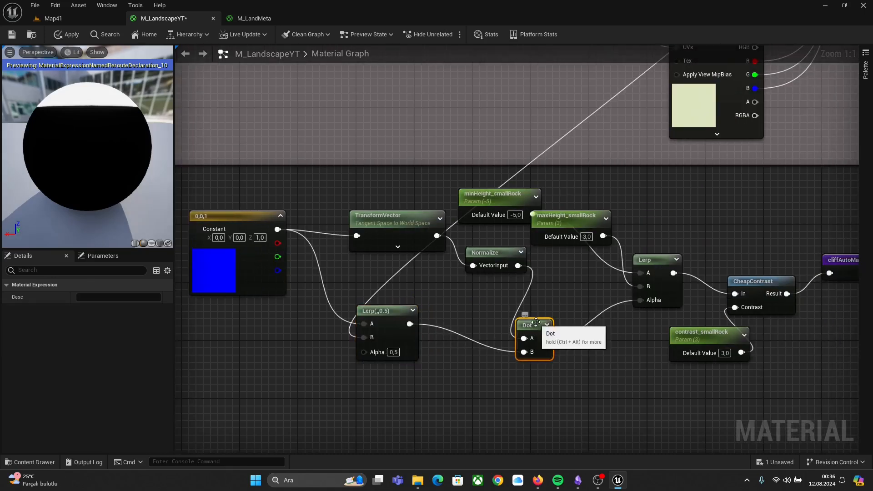
key("space")
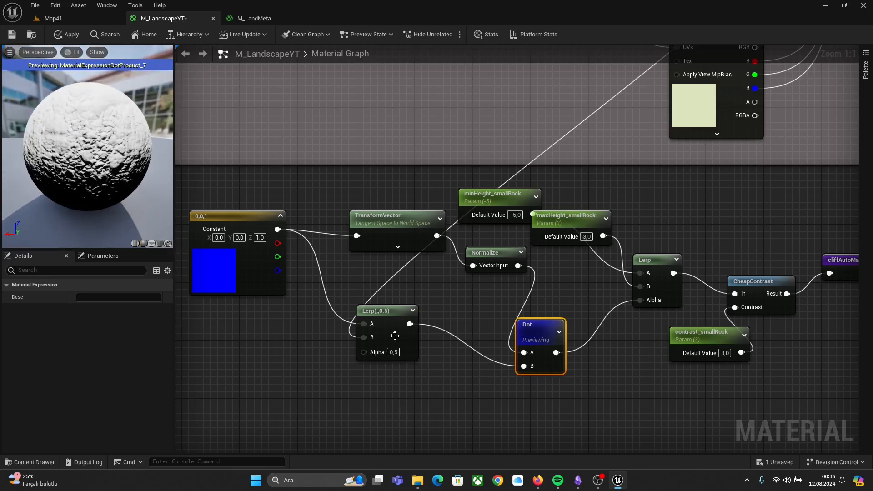
left_click_drag(374, 312, 380, 312)
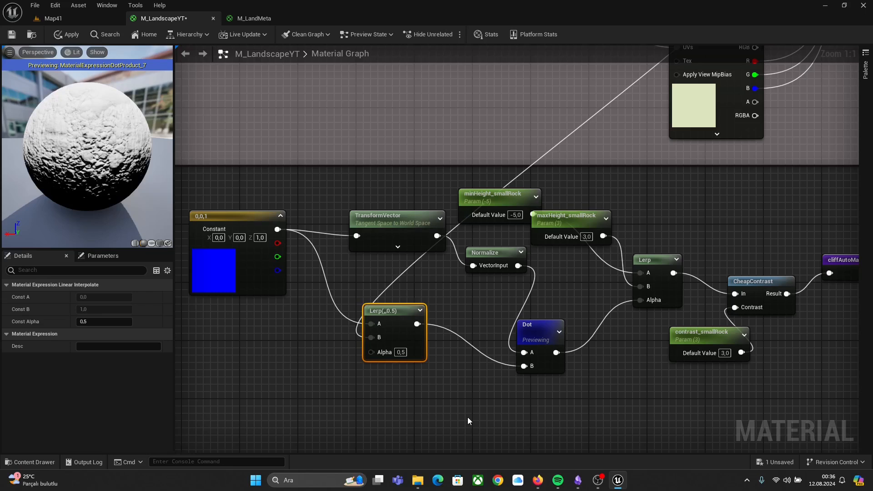
right_click_drag(468, 417, 281, 407)
right_click(349, 319)
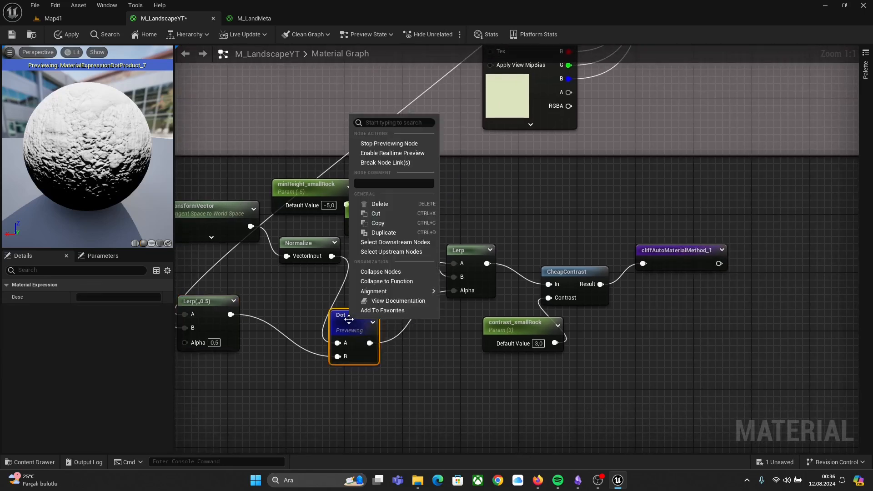
left_click(677, 310)
left_click(659, 252)
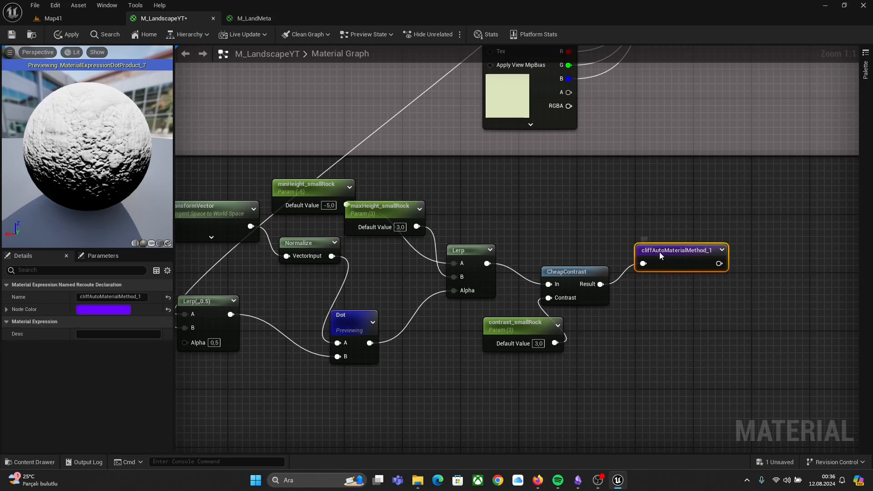
right_click(660, 252)
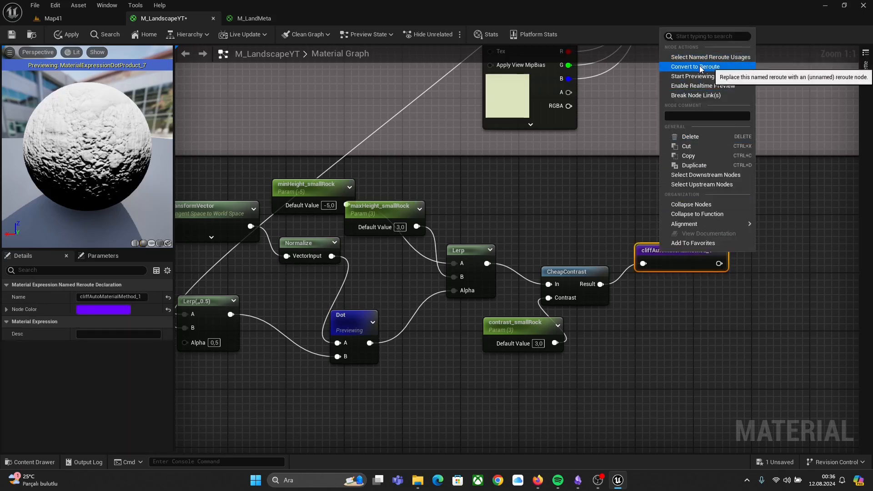
left_click(703, 388)
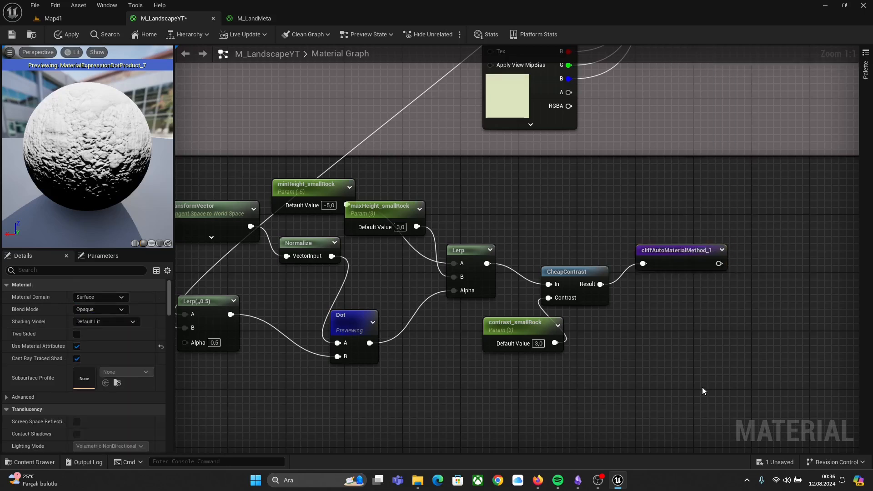
Step: Rename the copied named reroute declaration to smallRocksAutoMaterialMethod
right_click(680, 257)
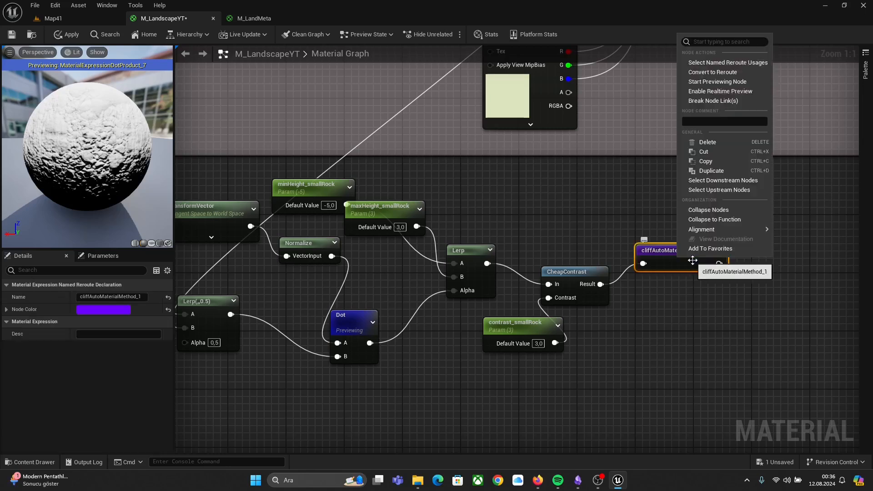
left_click(706, 80)
right_click_drag(702, 309, 561, 347)
double_click(557, 287)
type("smallRocks")
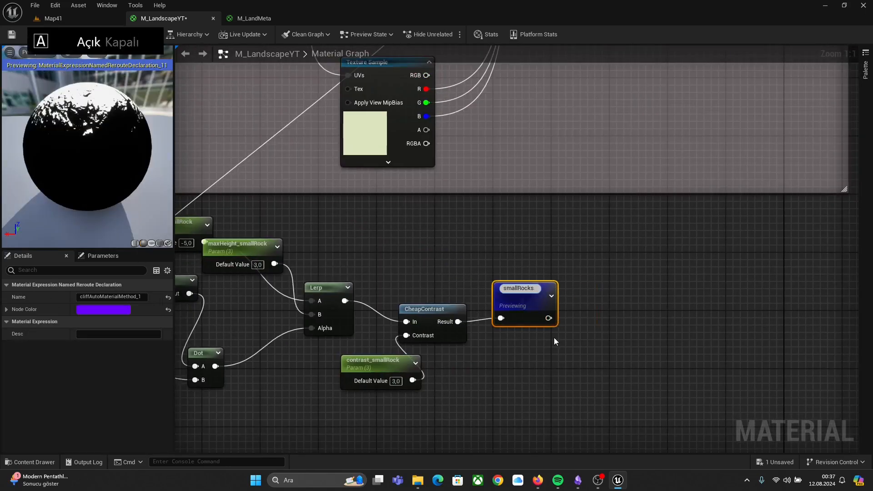
type("AutoMaterialMethod")
left_click(553, 338)
right_click_drag(553, 338, 692, 273)
right_click(678, 267)
left_click(703, 89)
Step: Duplicate the whole small-rock slope-mask network and place the copy above the soil group
scroll(661, 243, "down", 2)
left_click_drag(731, 333, 196, 184)
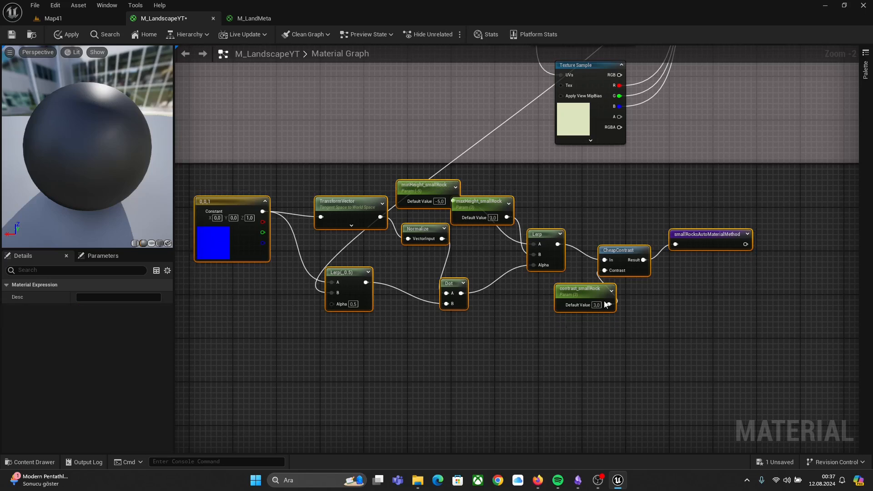
right_click_drag(732, 191, 546, 311)
scroll(696, 296, "down", 3)
right_click_drag(697, 274, 486, 398)
right_click_drag(707, 168, 660, 266)
scroll(547, 190, "up", 3)
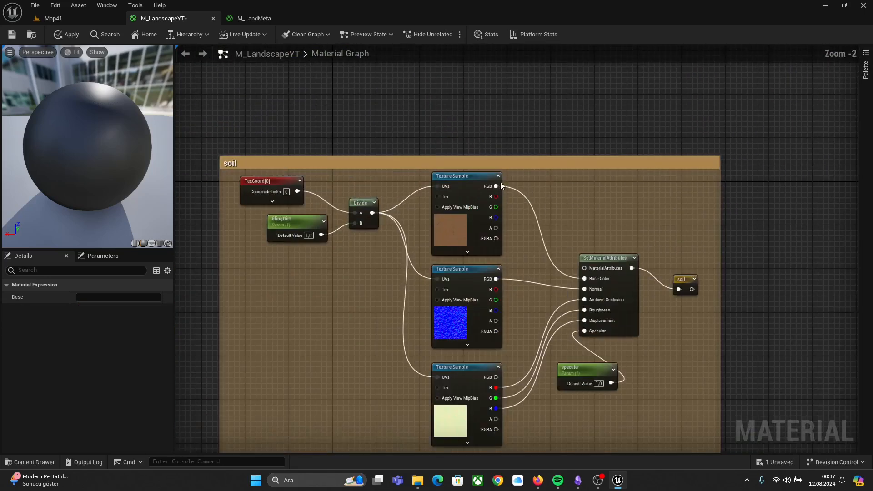
right_click_drag(453, 84, 505, 172)
left_click(505, 172)
key("ctrl+v")
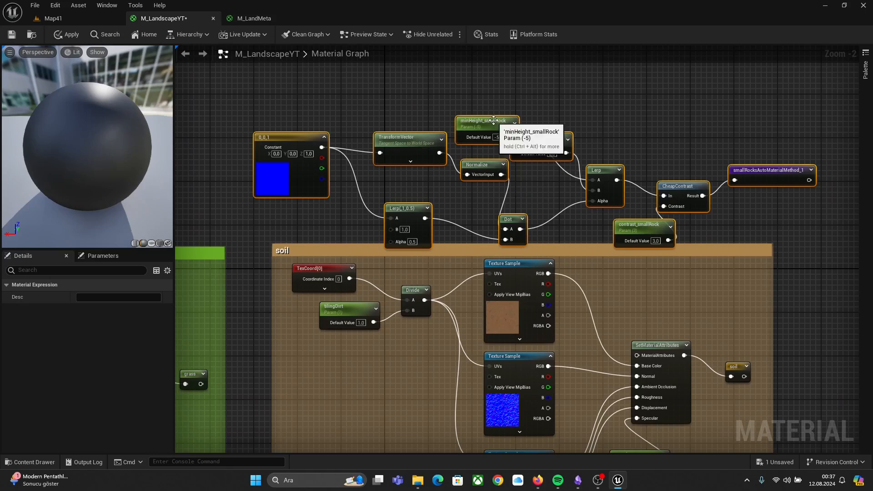
left_click_drag(494, 121, 479, 77)
Step: Rename the duplicated minimum height parameter to minHeight_dirt
scroll(481, 82, "up", 1)
scroll(416, 81, "up", 1)
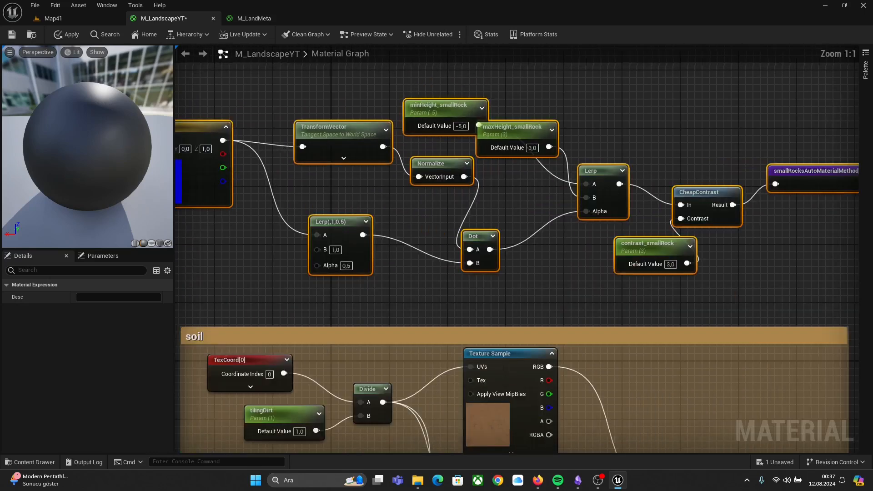
right_click_drag(425, 102, 502, 149)
double_click(538, 153)
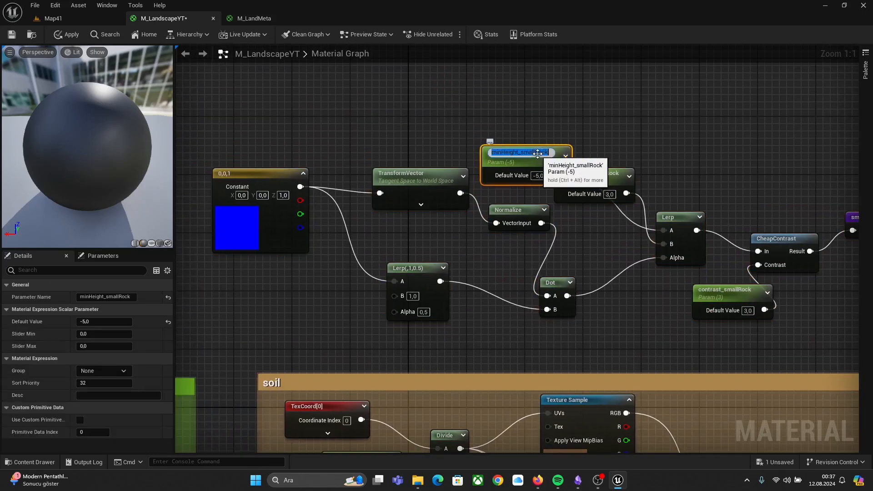
key("End")
key("BackSpace")
key("BackSpace")
key("BackSpace")
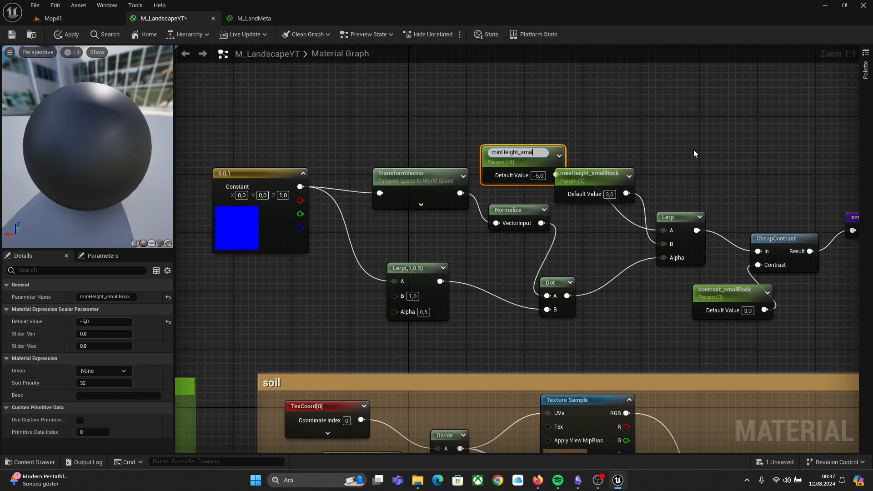
type("dirt")
key("Return")
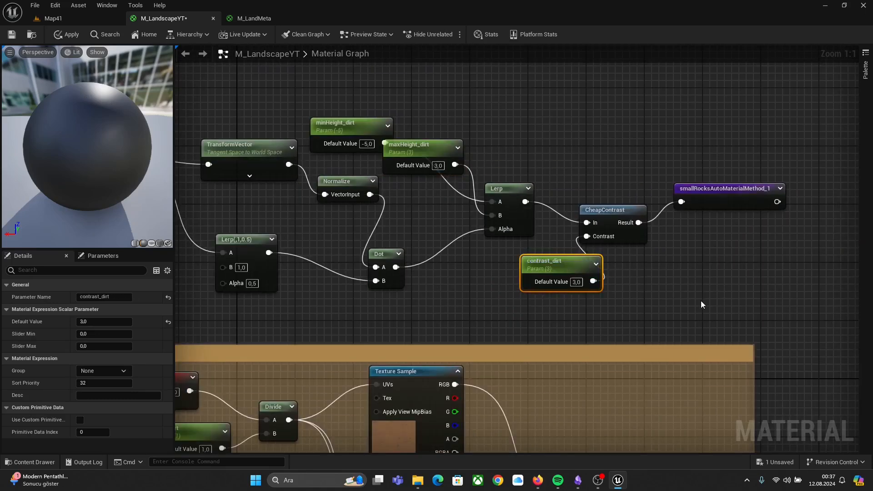
Step: Connect the soil group's normal texture output to the duplicated Lerp's B input
right_click_drag(700, 301, 736, 182)
scroll(724, 282, "up", 1)
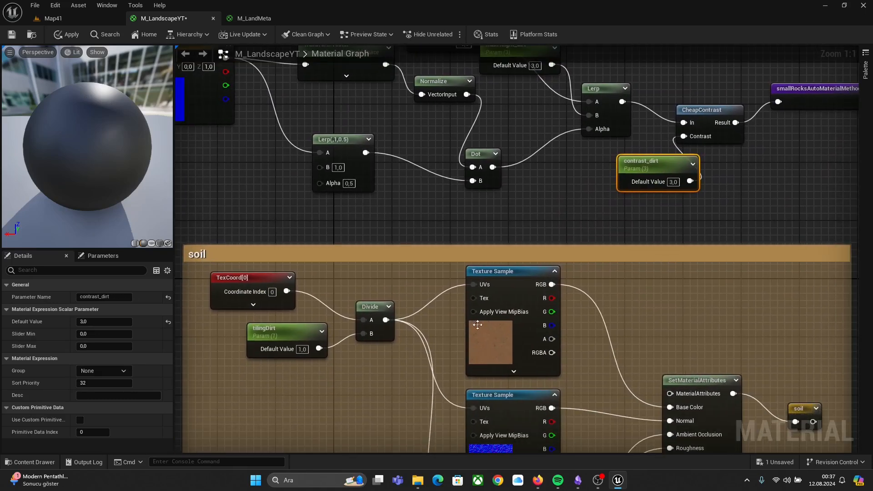
right_click_drag(435, 182, 531, 102)
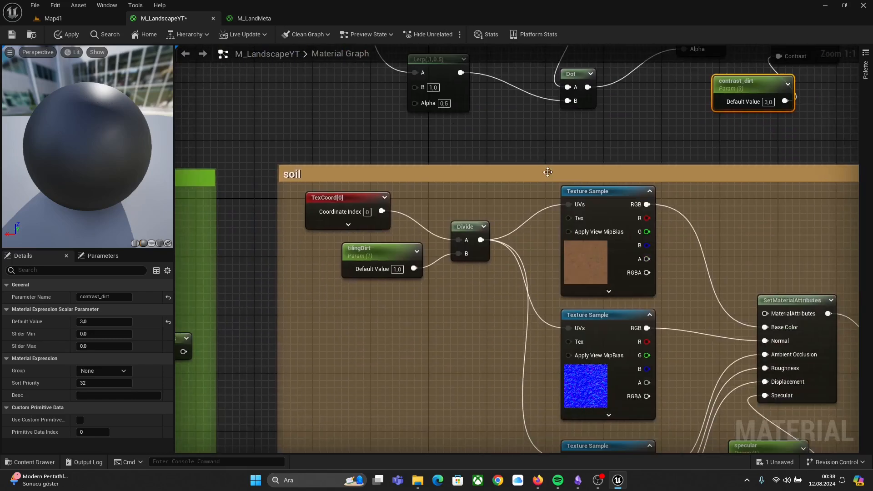
right_click_drag(620, 299, 516, 219)
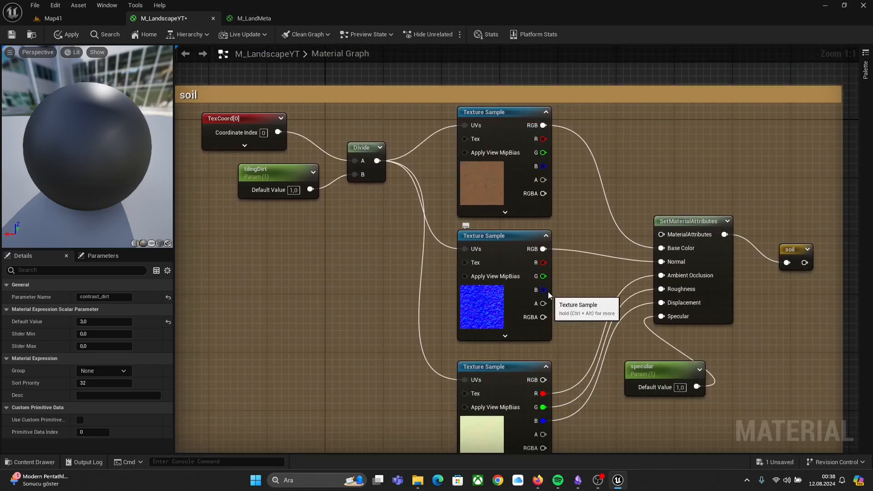
left_click_drag(544, 248, 332, 244)
right_click_drag(506, 269, 448, 258)
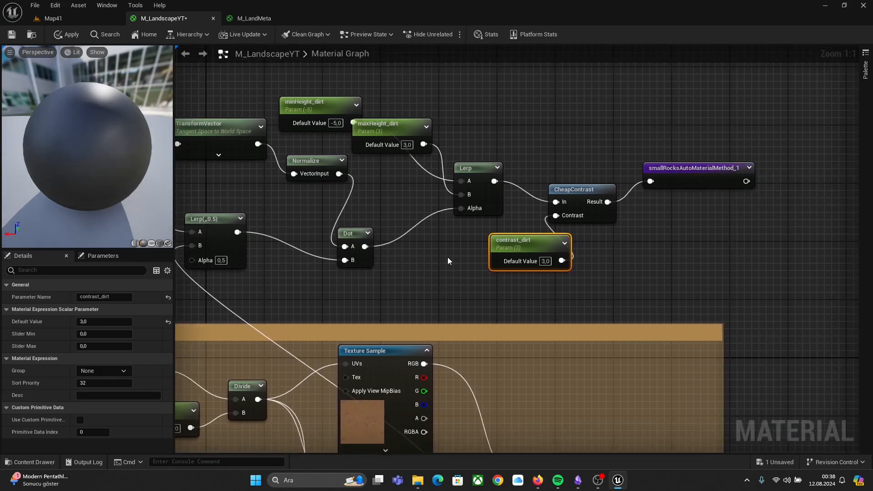
Step: Rename the duplicated named reroute declaration to dirtAutoMaterialMethod
left_click(701, 176)
left_click(700, 175)
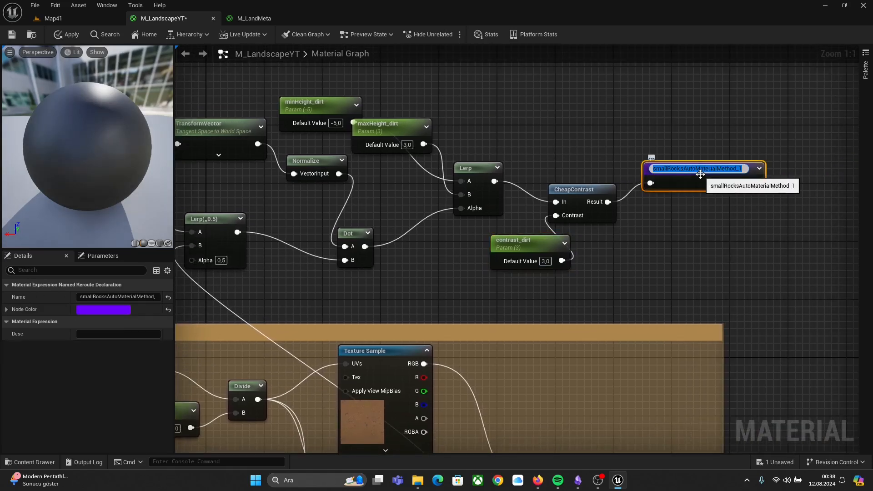
key("Right")
key("BackSpace")
key("BackSpace")
key("BackSpace")
key("BackSpace")
key("BackSpace")
key("BackSpace")
key("BackSpace")
key("BackSpace")
key("BackSpace")
key("BackSpace")
type("dirt")
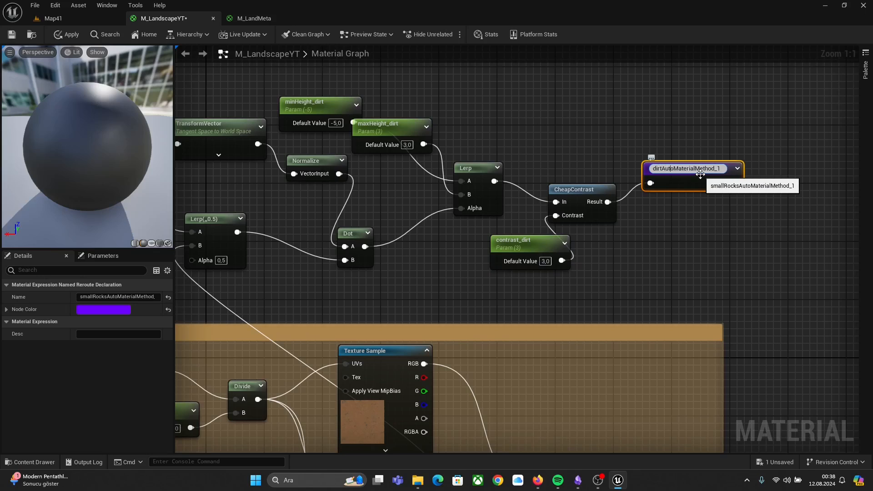
key("BackSpace")
key("BackSpace")
key("Return")
Step: Preview the dirtAutoMaterialMethod reroute, then stop previewing it
right_click(701, 173)
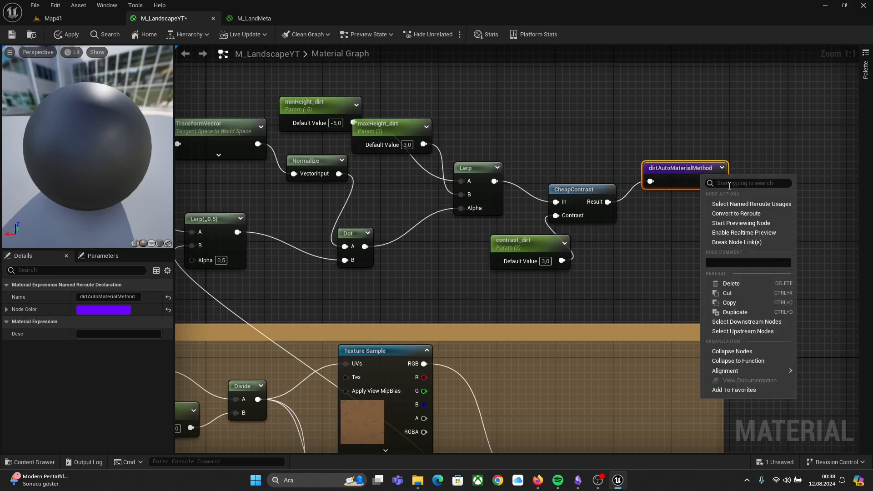
left_click(746, 223)
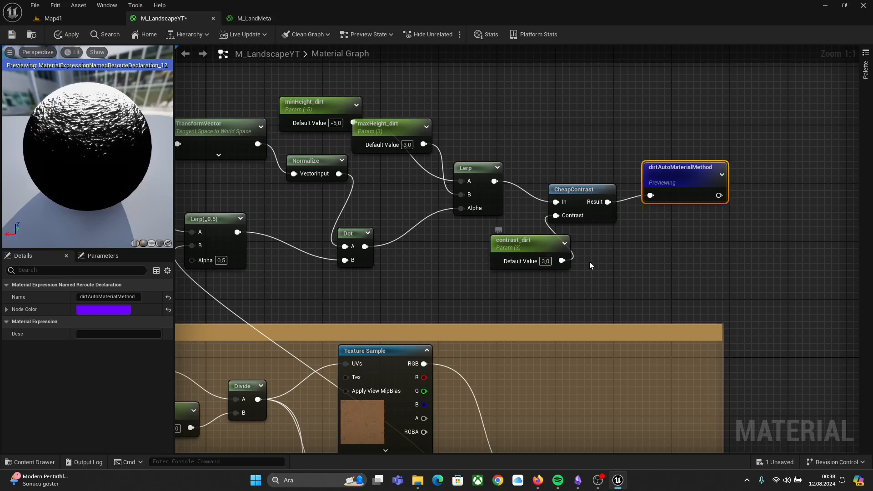
right_click_drag(637, 265, 380, 166)
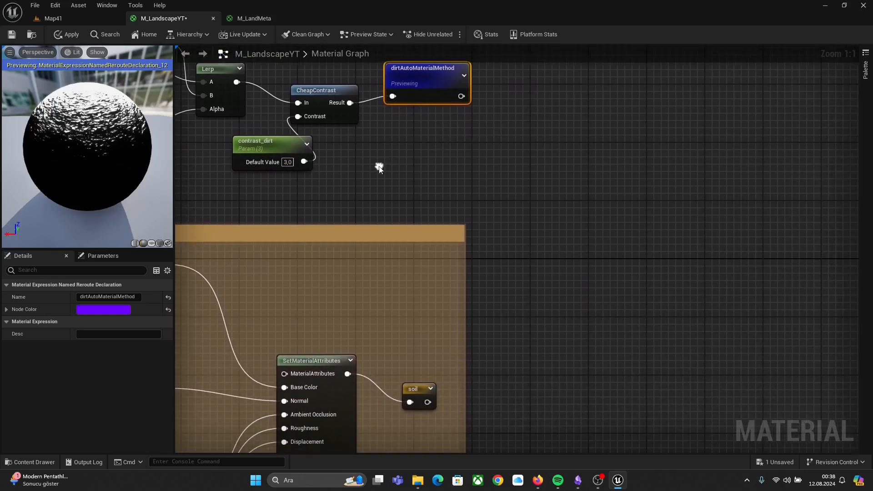
right_click(416, 82)
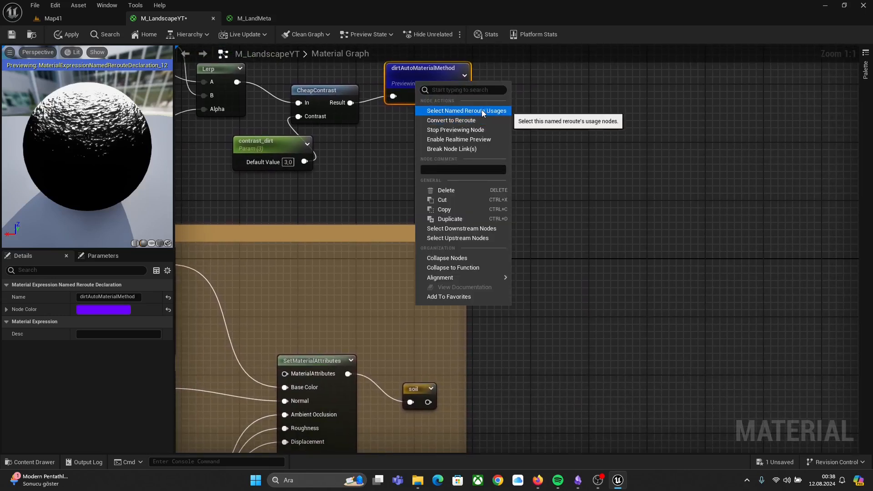
left_click(469, 129)
Step: Place a grass named reroute usage in an empty area of the graph
right_click_drag(662, 192, 510, 143)
scroll(566, 307, "down", 2)
right_click_drag(566, 307, 482, 231)
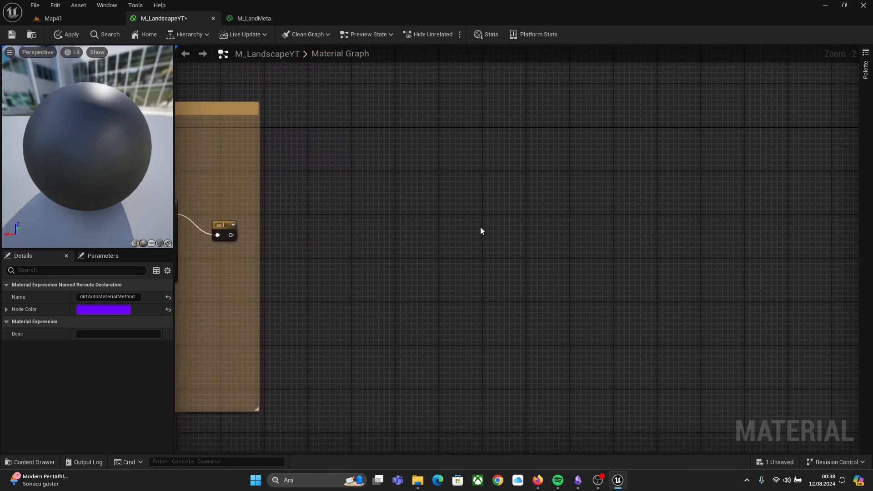
scroll(482, 231, "up", 1)
right_click(404, 234)
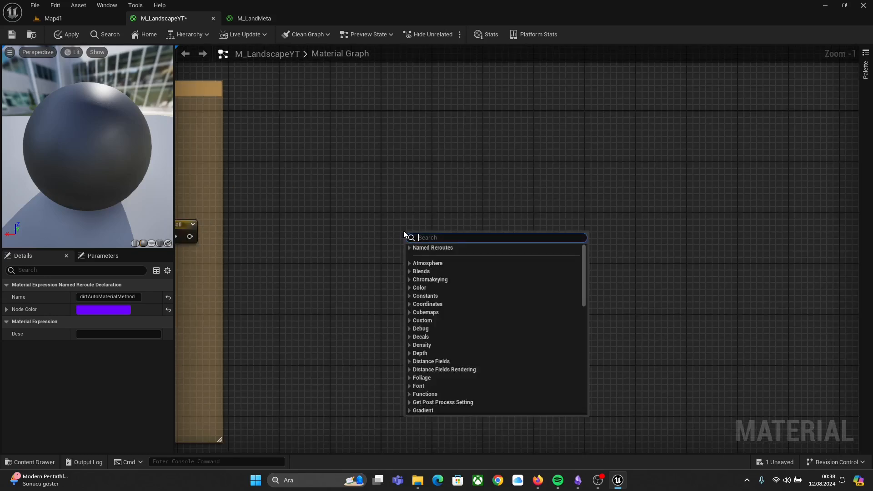
type("grass")
key("Return")
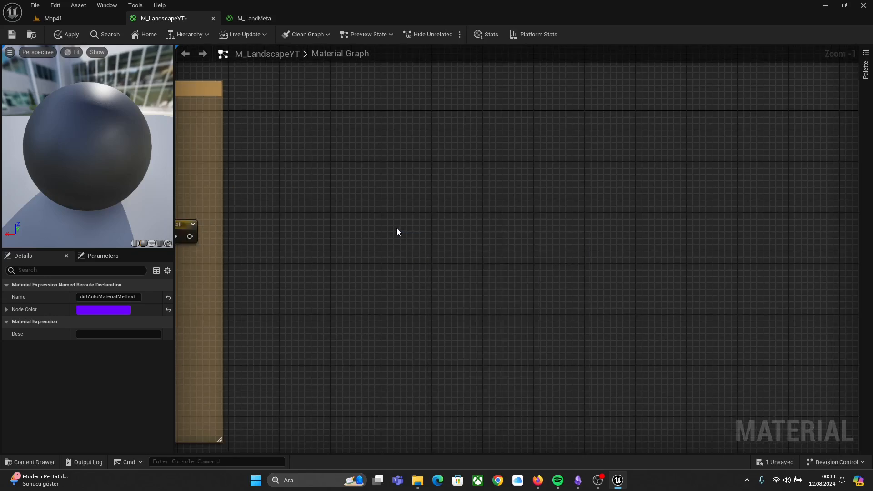
Step: Place a soil named reroute usage and position it above the grass reroute
right_click(416, 291)
type("dirt")
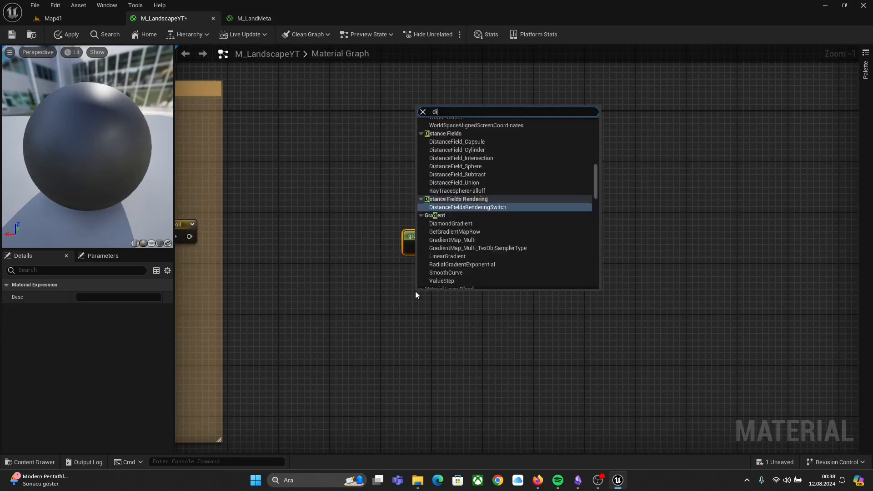
key("BackSpace")
key("BackSpace")
key("BackSpace")
key("BackSpace")
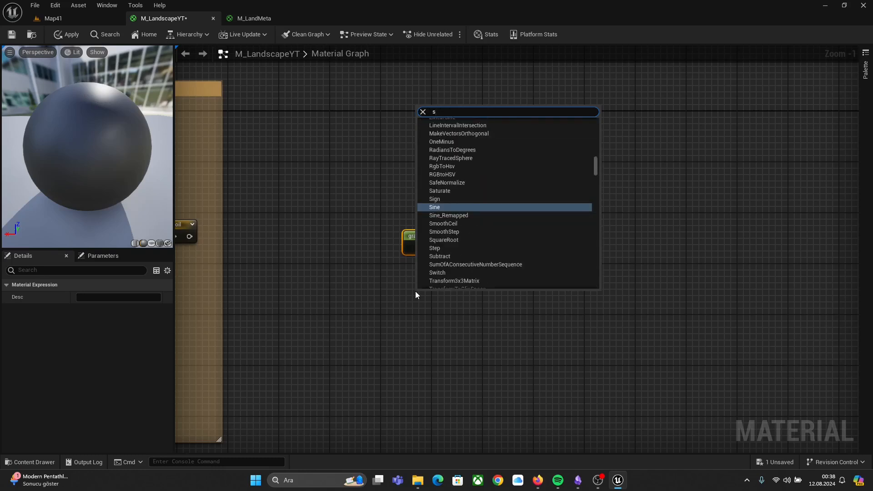
type("soil")
key("Return")
scroll(449, 308, "up", 1)
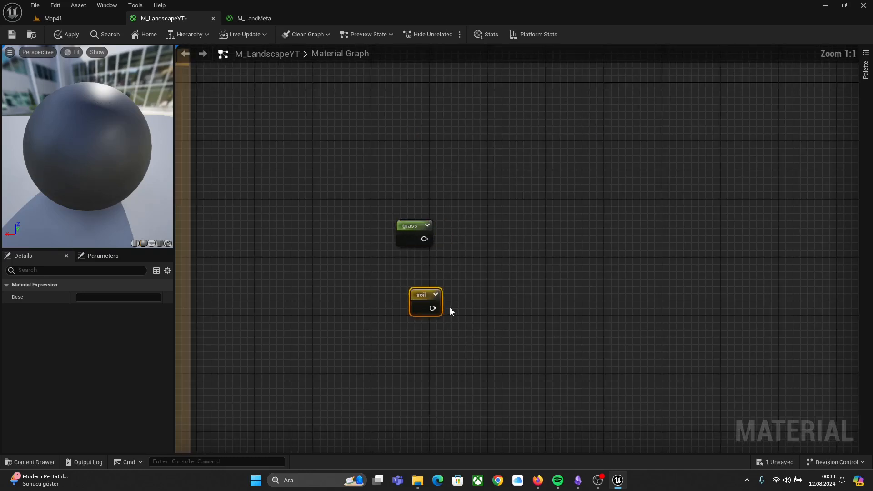
left_click_drag(428, 297, 397, 171)
left_click(492, 211)
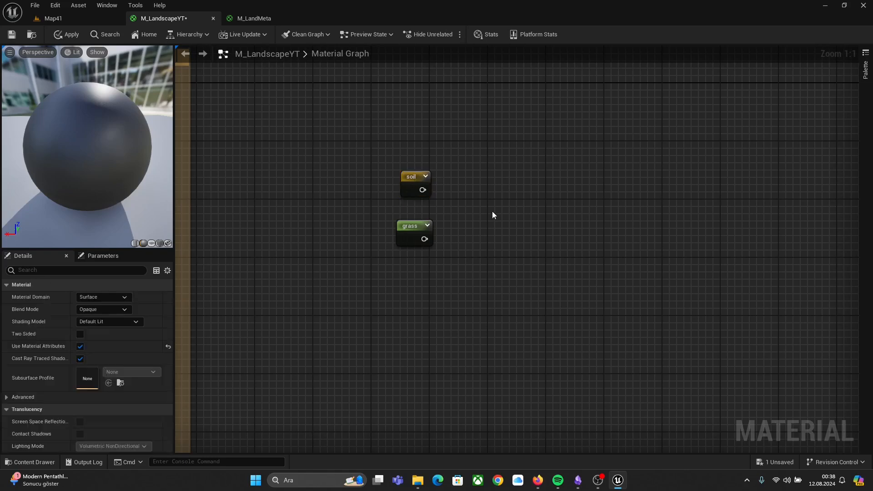
Step: Add a MatLayerBlend_Standard node to the right of the soil and grass reroutes
right_click(482, 215)
type("mat")
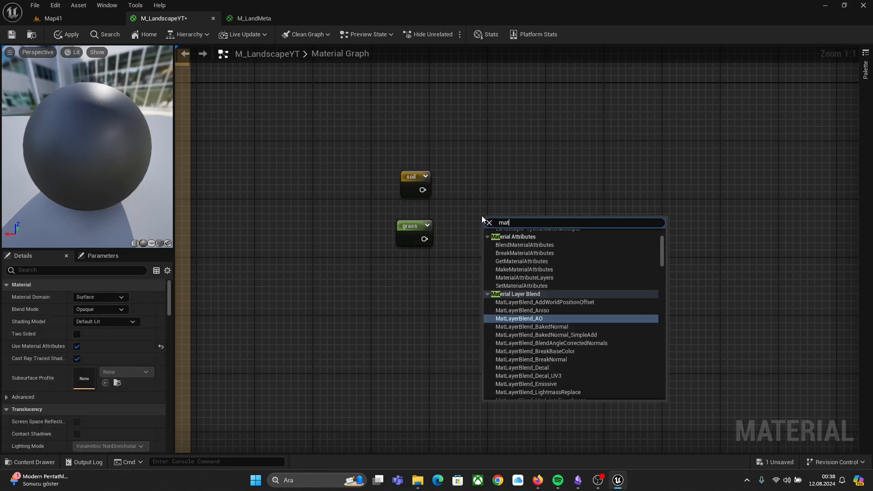
type("l")
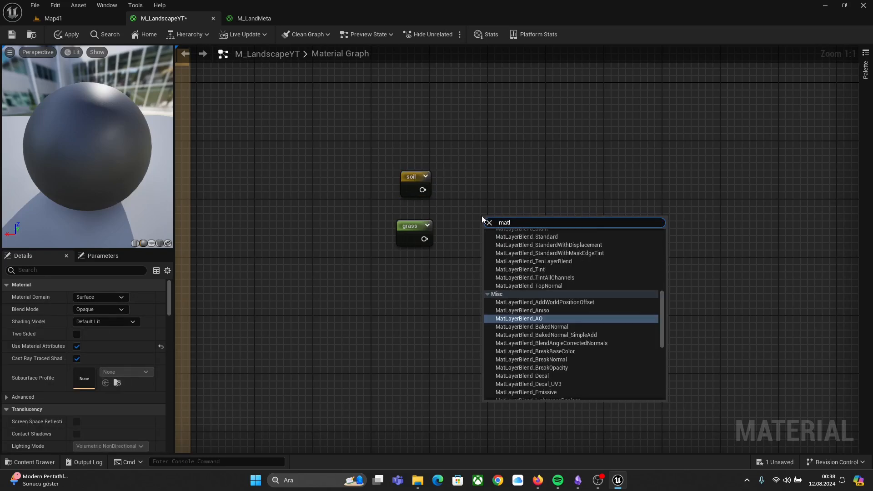
type(" stand")
key("Return")
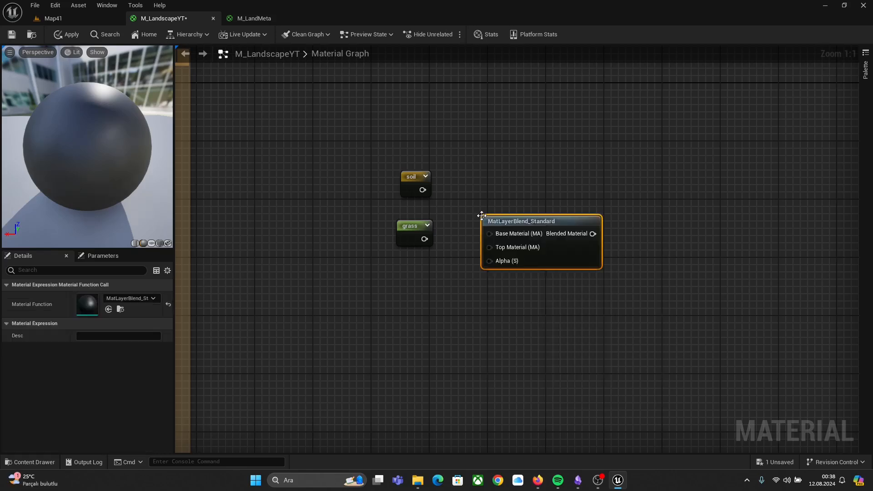
left_click_drag(482, 216, 473, 193)
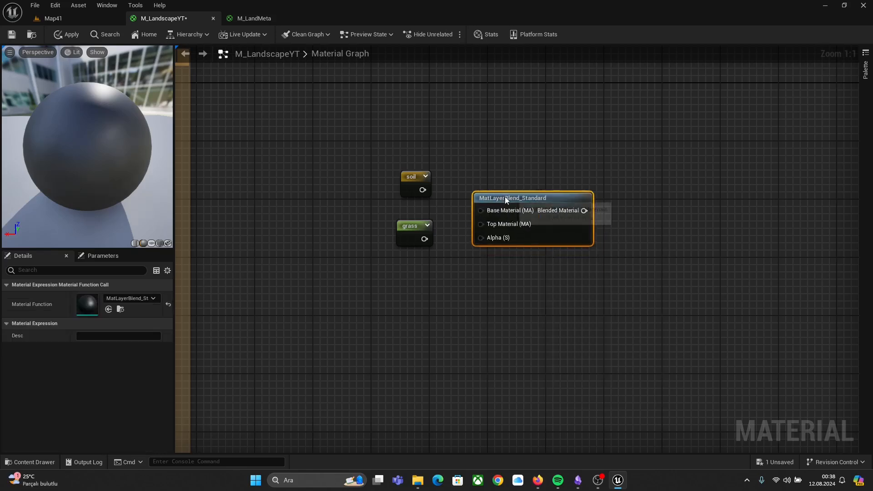
left_click(470, 155)
Step: Wire soil into Base Material, grass into Top Material and a new dirtAutoMaterialMethod reroute usage into Alpha
left_click_drag(407, 177, 487, 213)
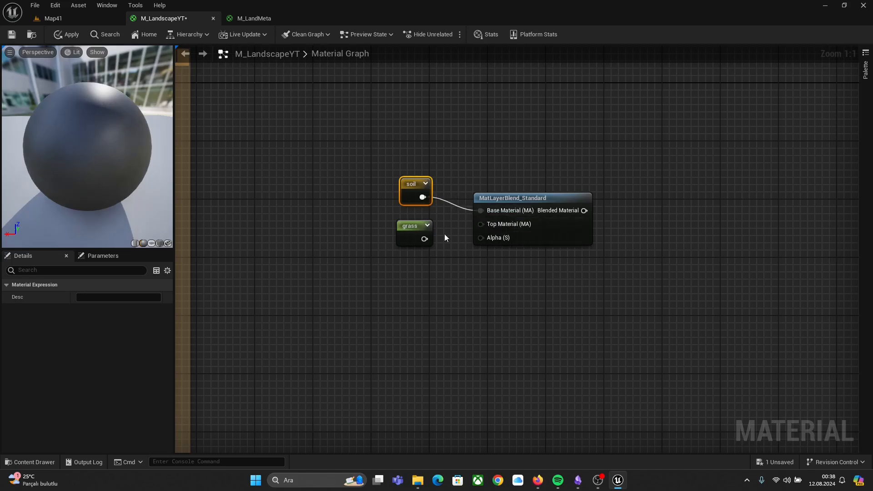
left_click_drag(424, 239, 482, 224)
right_click(404, 276)
type("dirt")
key("Return")
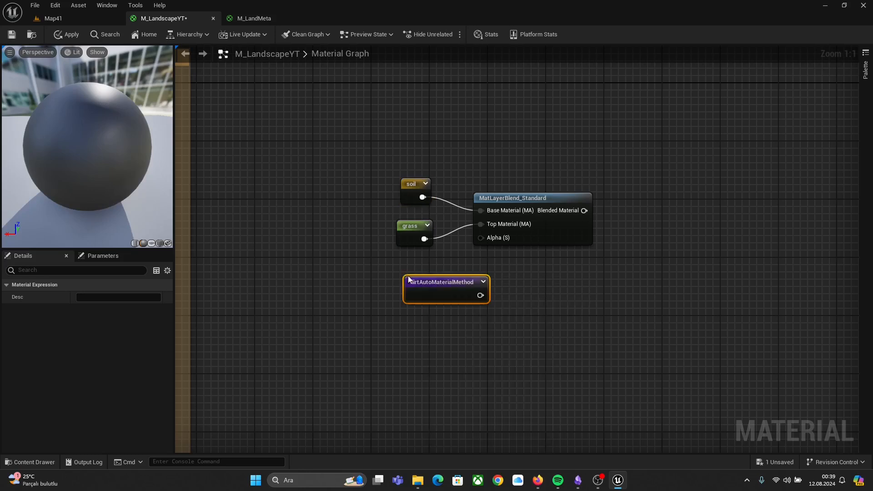
left_click_drag(480, 295, 482, 237)
right_click_drag(538, 272, 420, 301)
Step: Preview the MatLayerBlend_Standard node, orbit the preview sphere, then stop previewing it
right_click(431, 238)
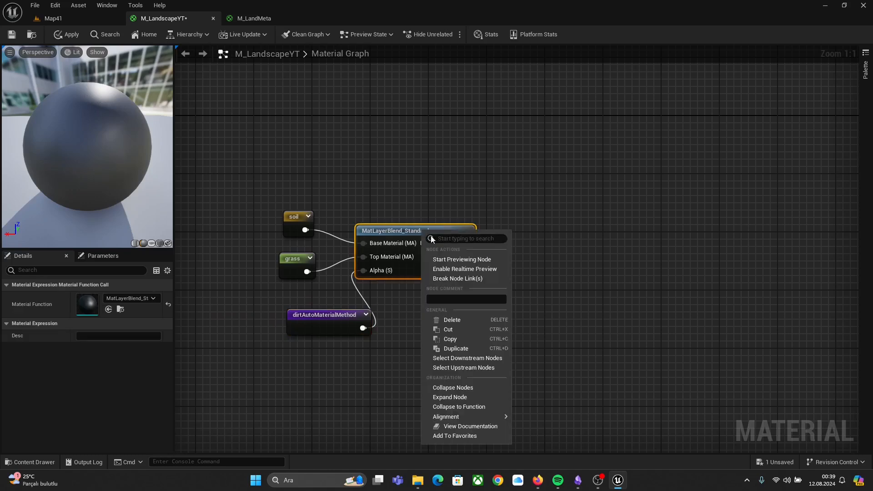
left_click(475, 259)
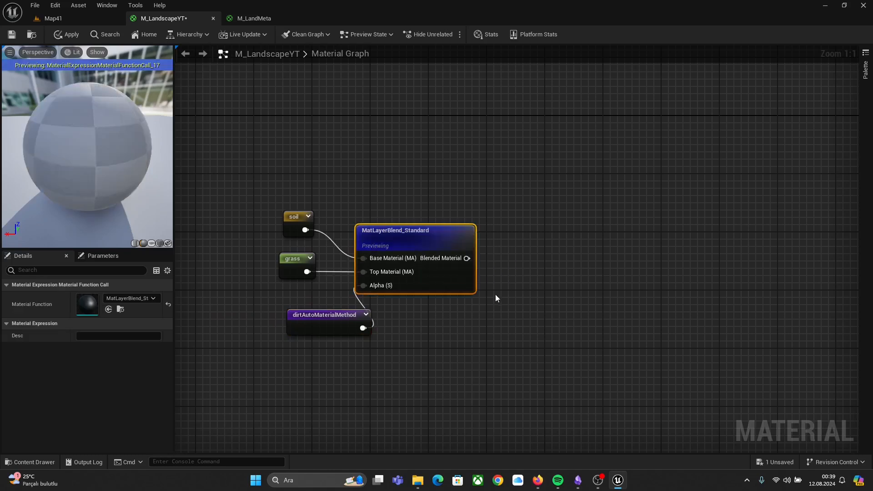
left_click_drag(78, 178, 88, 178)
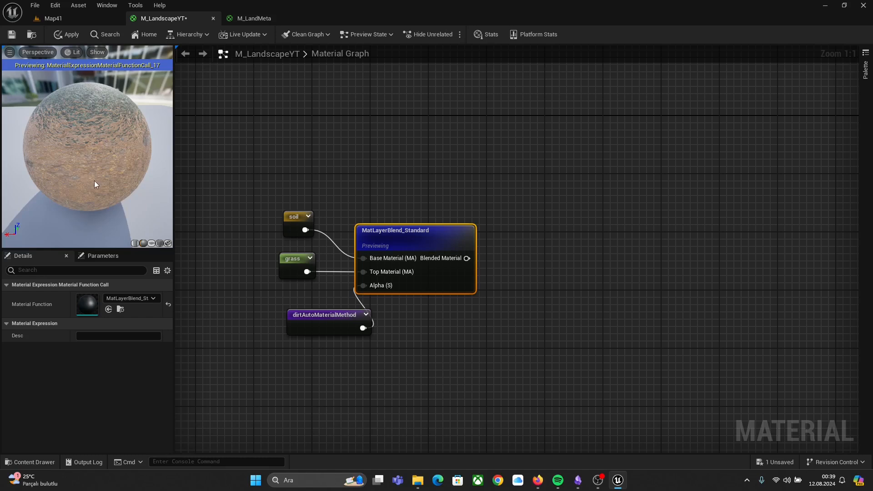
left_click_drag(95, 183, 114, 184)
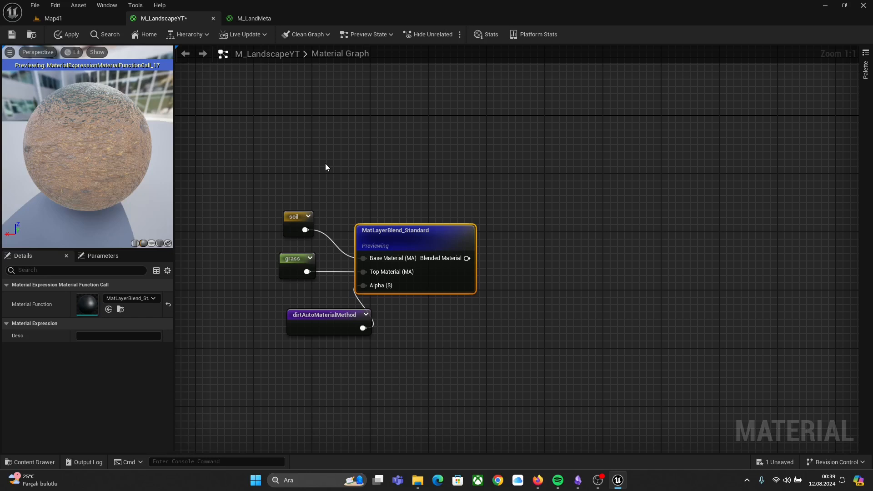
right_click(457, 241)
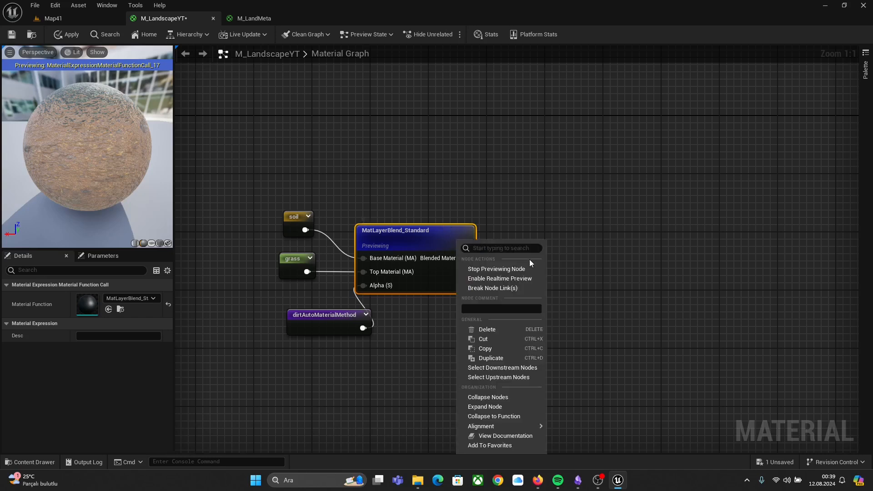
left_click(499, 271)
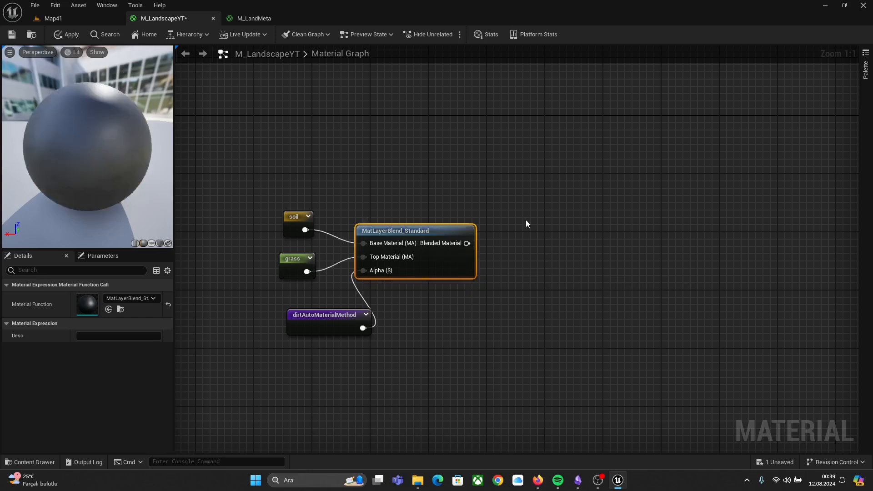
Step: Place smallRocks and smallRocksAutoMaterialMethod named reroute usages to the right of the first blend
right_click(514, 223)
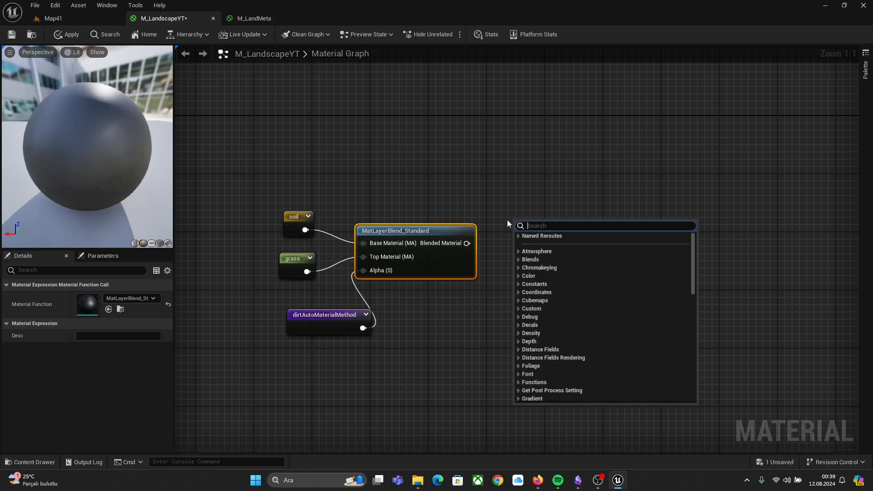
type("small")
key("Return")
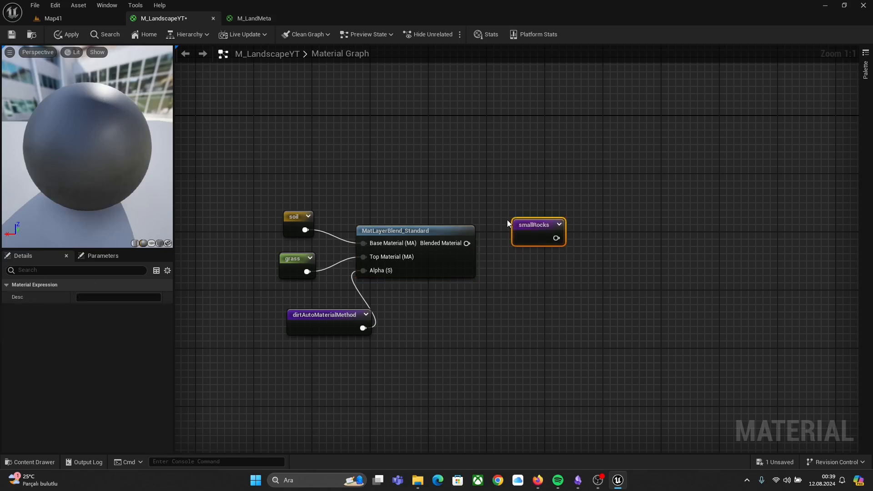
right_click(501, 201)
type("sma")
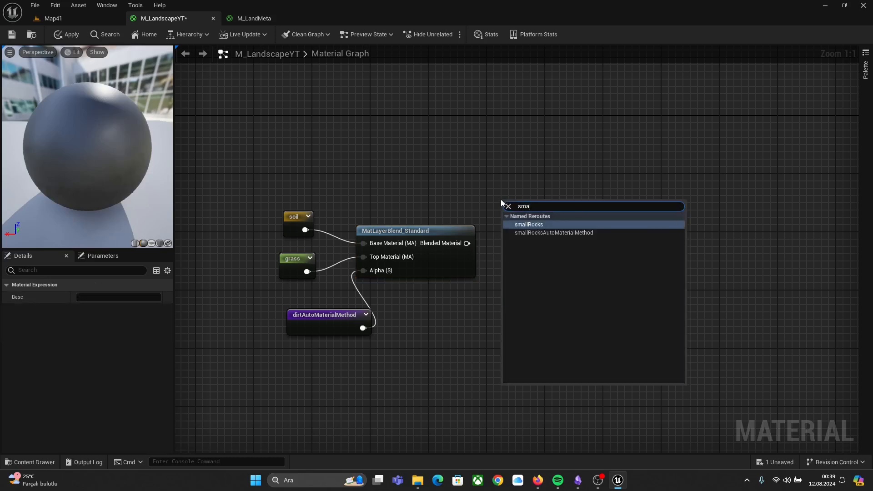
key("Down")
key("Return")
left_click_drag(528, 206, 566, 305)
Step: Duplicate the MatLayerBlend_Standard node and position the copy beside the smallRocks reroute
left_click(413, 232)
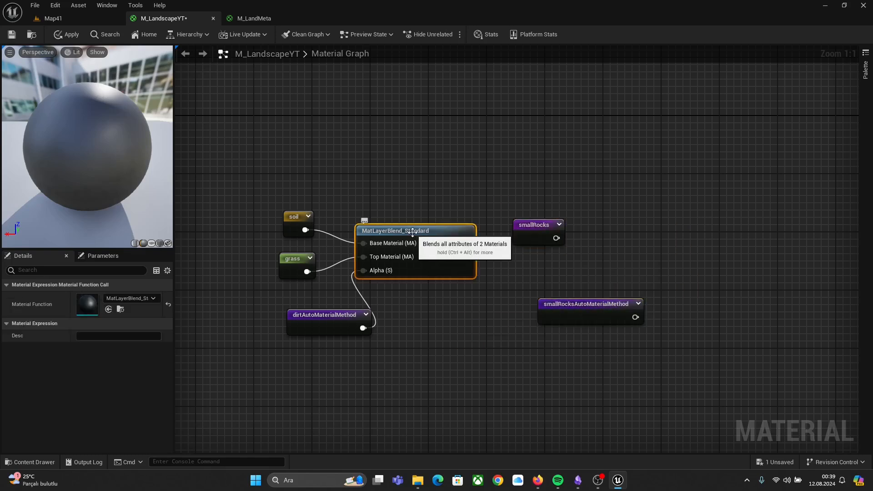
key("ctrl+d")
left_click_drag(505, 234, 651, 233)
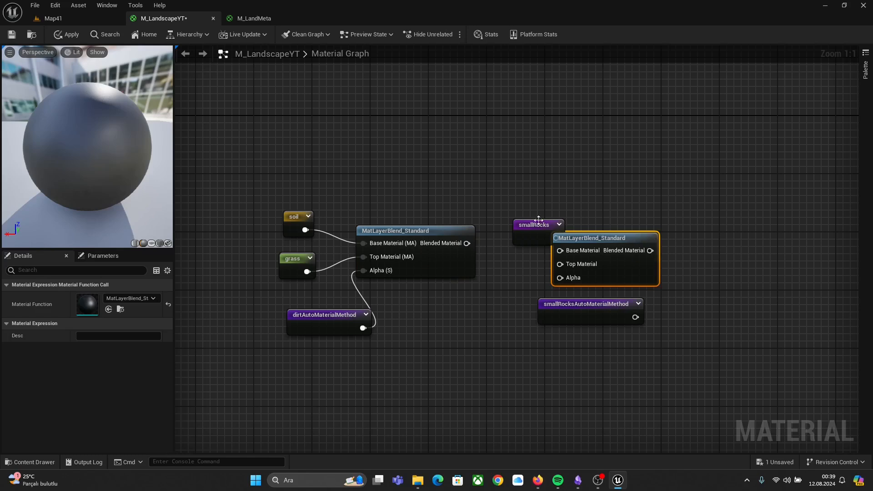
left_click_drag(539, 220, 506, 190)
left_click_drag(601, 237, 569, 231)
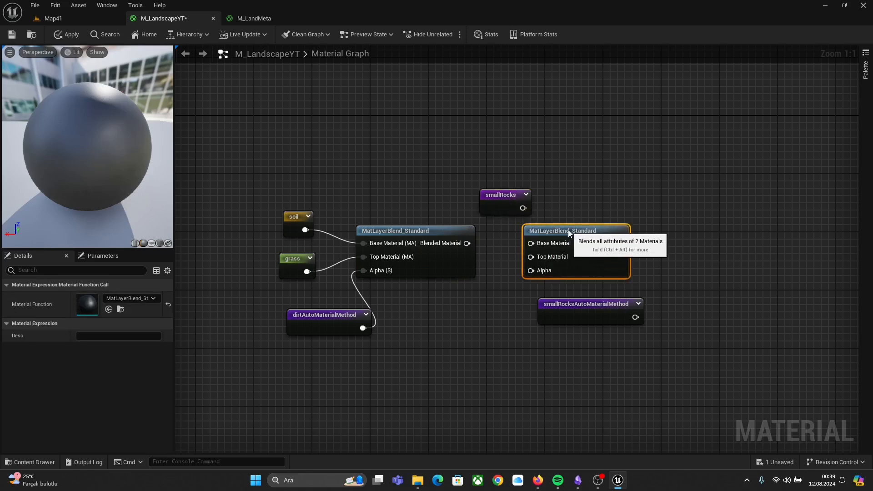
Step: Wire the first blend's output, smallRocks and smallRocksAutoMaterialMethod into the duplicated blend's Base Material, Top Material and Alpha
left_click_drag(467, 243, 530, 257)
left_click_drag(523, 208, 530, 244)
left_click_drag(579, 308, 512, 308)
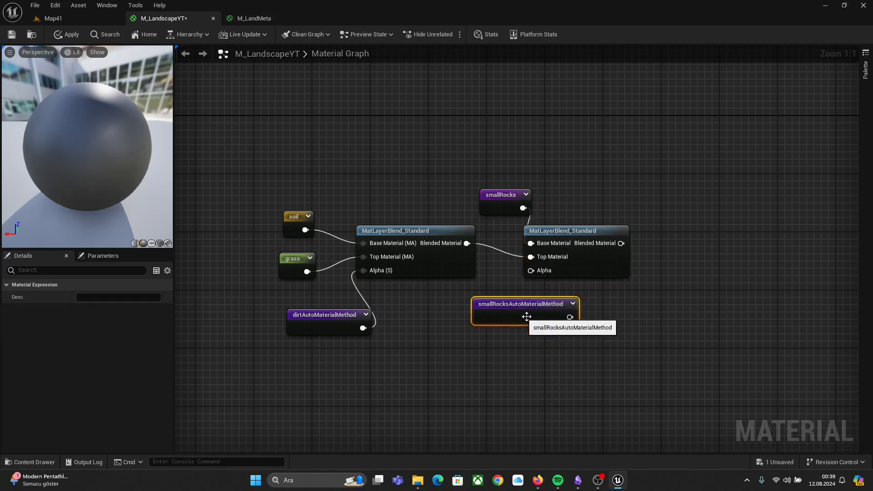
left_click_drag(570, 317, 532, 273)
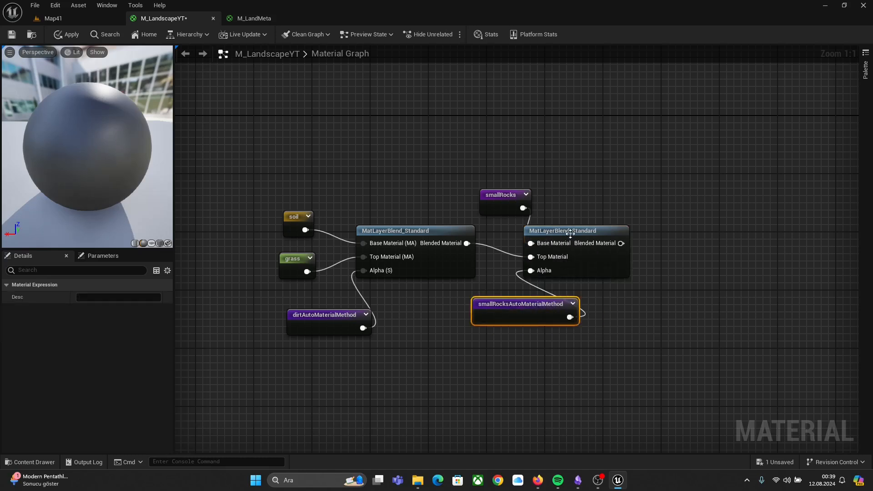
left_click(569, 235)
Step: Preview the second blend node, then stop previewing it
right_click(571, 235)
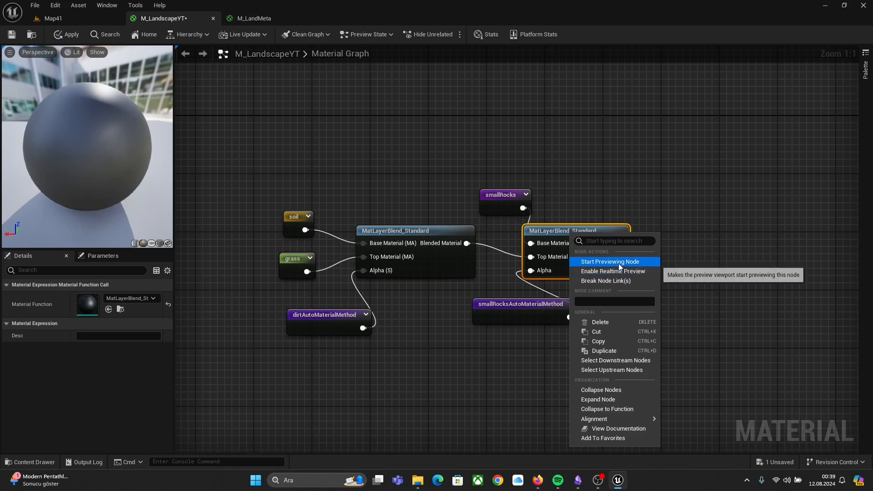
left_click(619, 262)
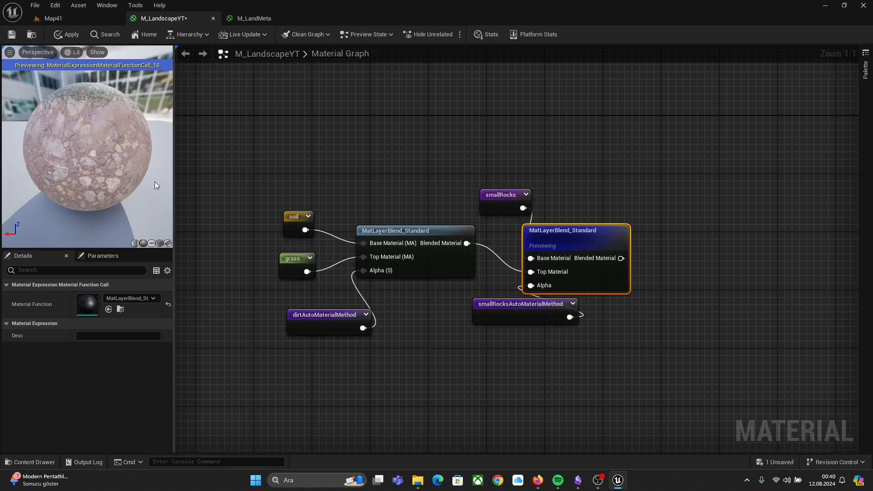
left_click_drag(583, 237, 604, 235)
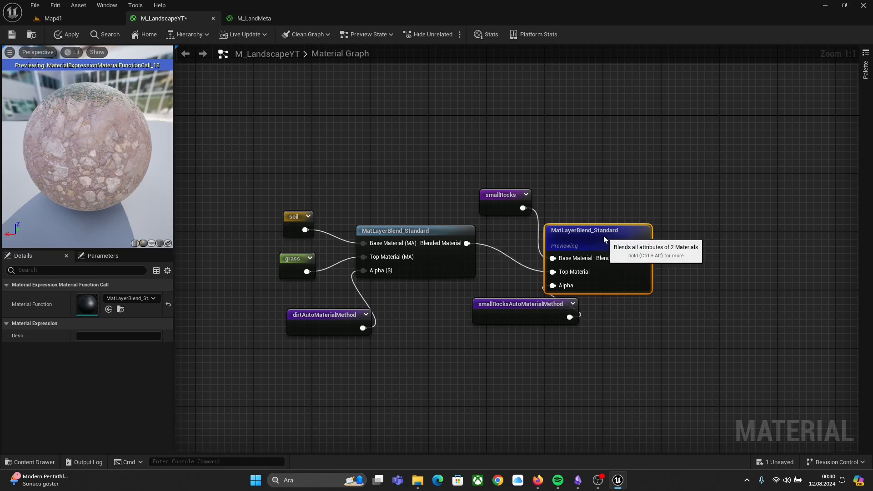
right_click(604, 236)
left_click(650, 267)
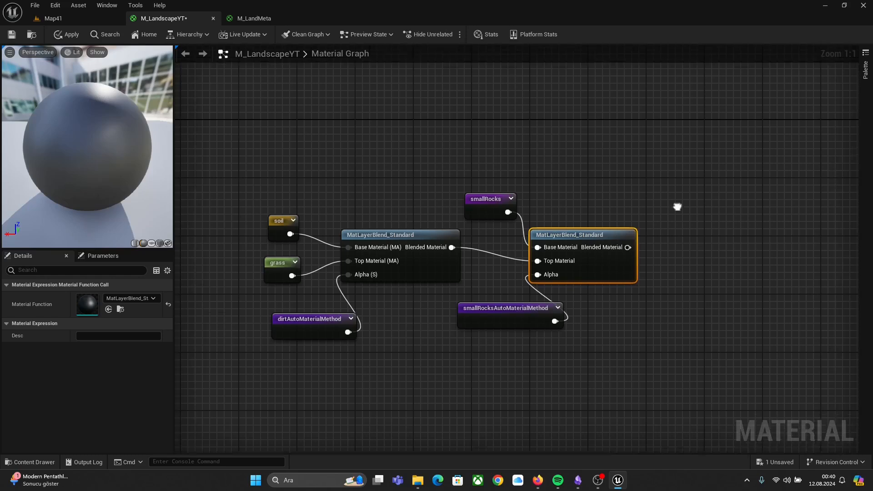
Step: Place a Cliff named reroute usage to the right of the second blend node
right_click_drag(676, 204, 538, 216)
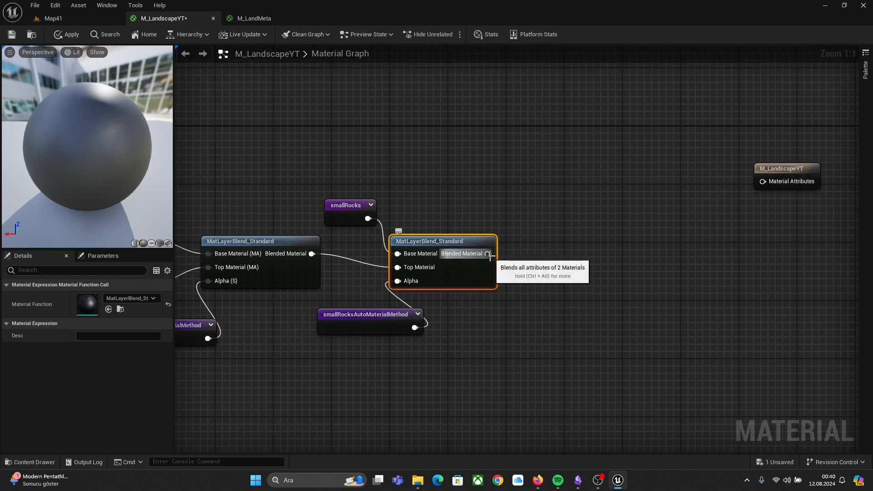
right_click(523, 214)
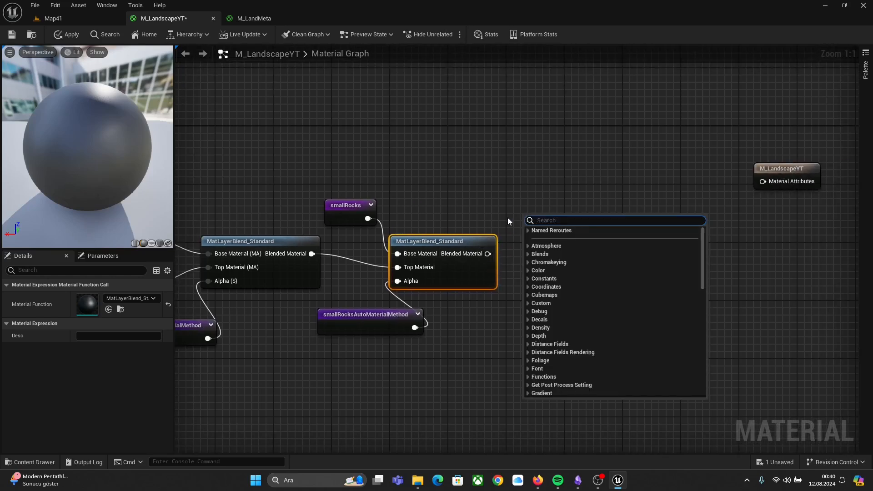
type("cliff")
key("Return")
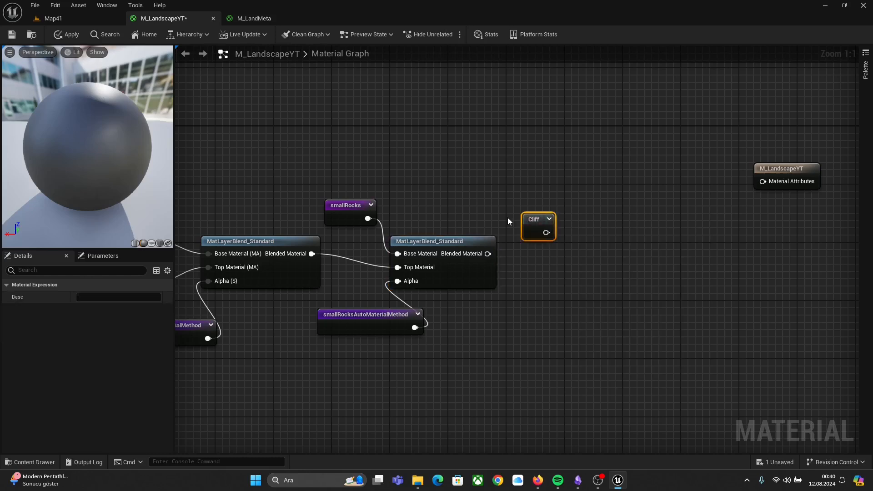
Step: Add a cliffAutoMaterialMethod named reroute usage below the Cliff reroute
right_click(530, 307)
type("c")
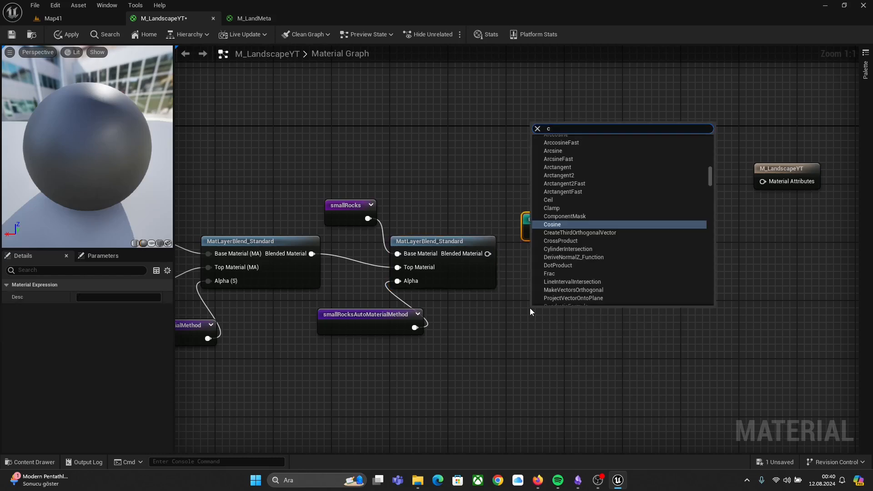
type("liff")
key("Down")
key("Return")
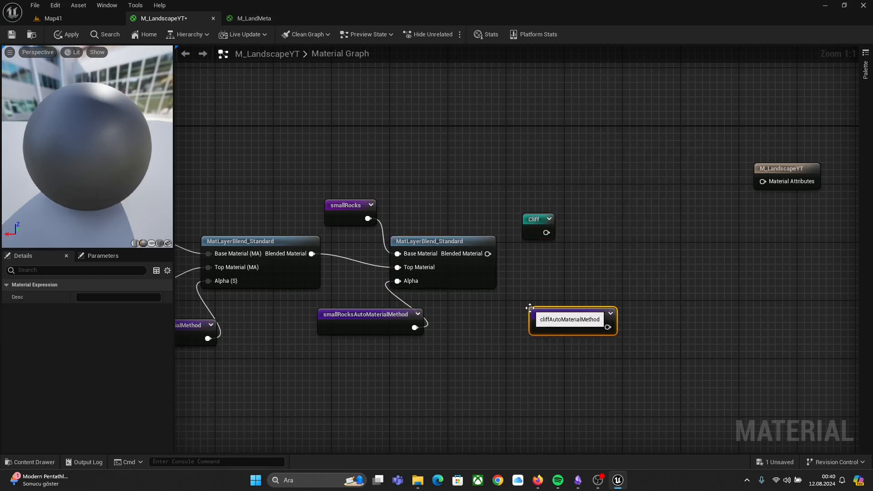
Step: Duplicate the second MatLayerBlend_Standard node and move the copy to the right of the Cliff reroute
left_click(435, 243)
right_click(453, 247)
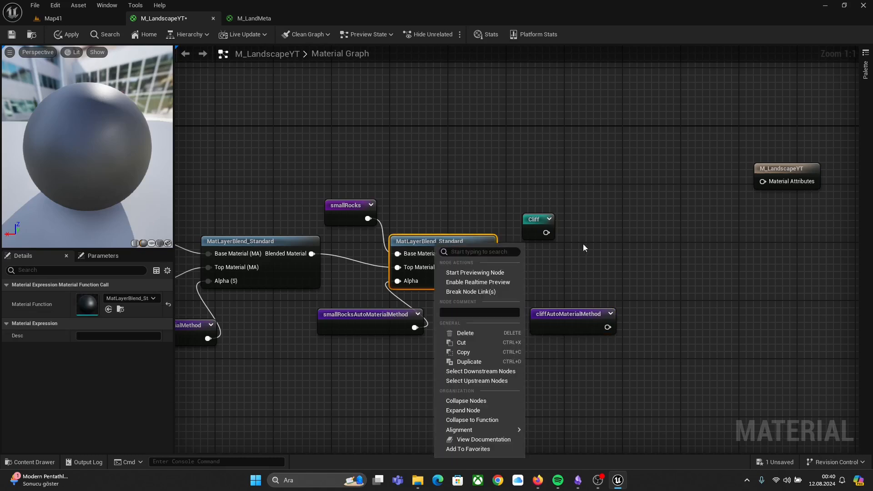
left_click(469, 362)
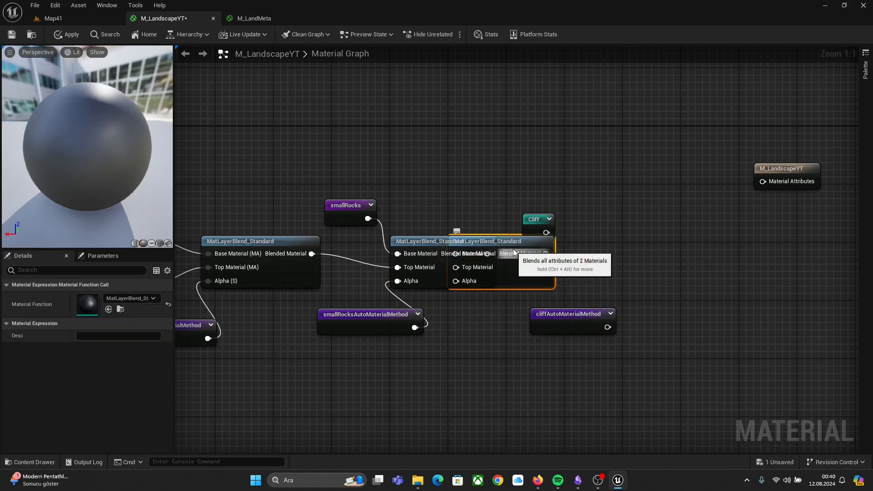
left_click_drag(544, 242, 652, 243)
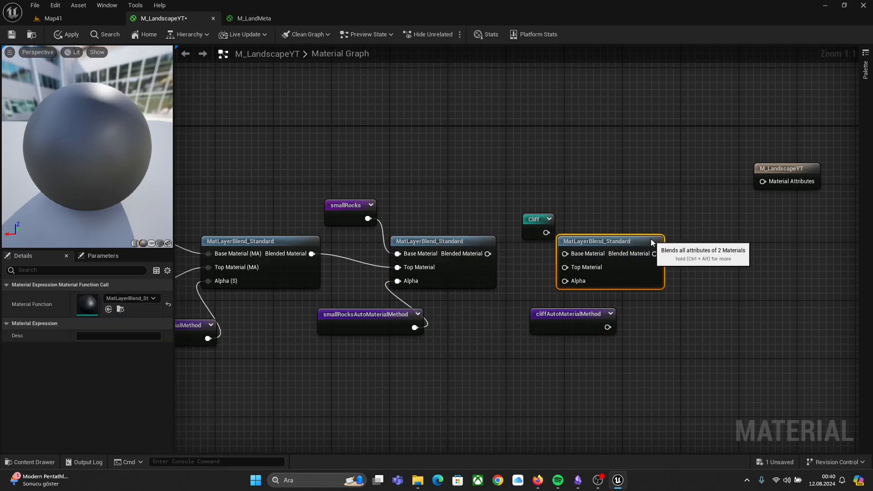
Step: Wire the second blend's output, Cliff and cliffAutoMaterialMethod into the third blend's Base Material, Top Material and Alpha
left_click_drag(487, 254, 563, 267)
left_click_drag(546, 232, 566, 254)
left_click(517, 222)
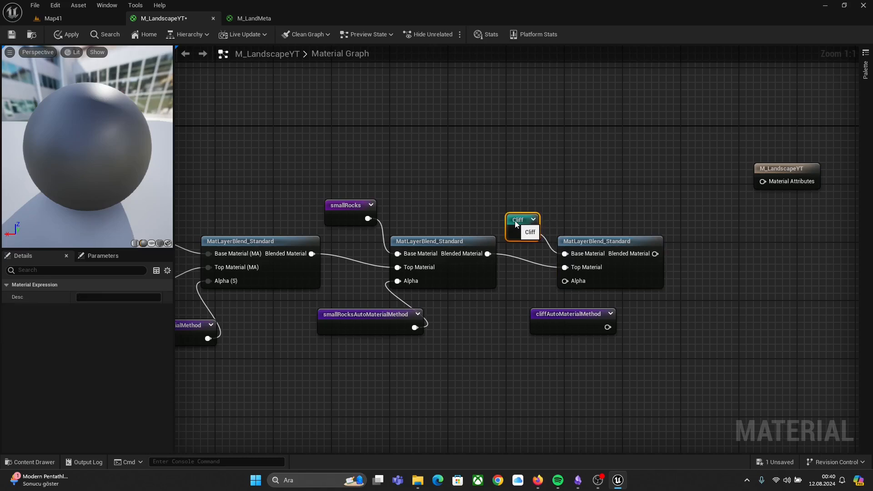
left_click_drag(608, 329, 565, 281)
left_click_drag(559, 325, 536, 318)
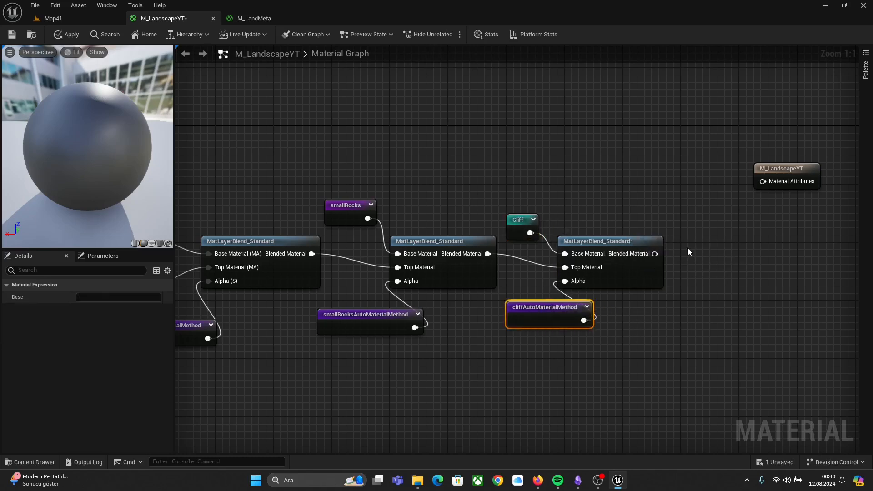
Step: Connect the third blend's output to the Material Attributes input of the M_LandscapeYT output node
right_click_drag(688, 247, 615, 235)
left_click_drag(698, 162, 665, 229)
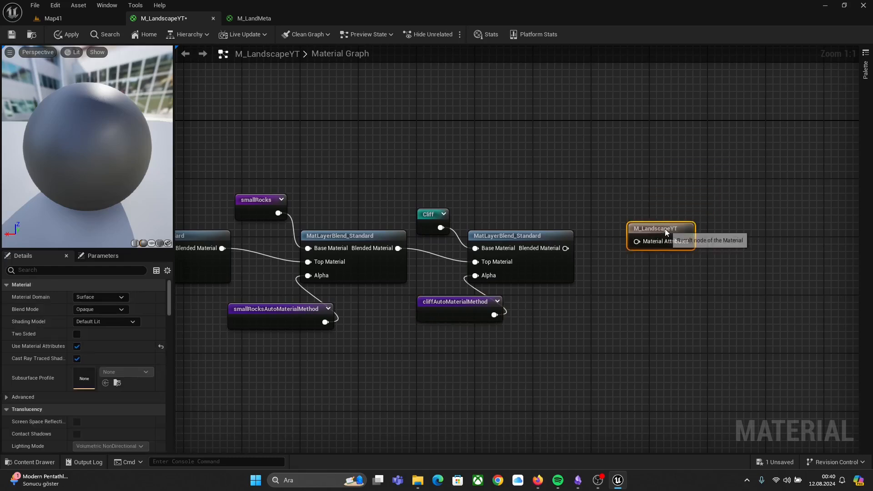
left_click(76, 347)
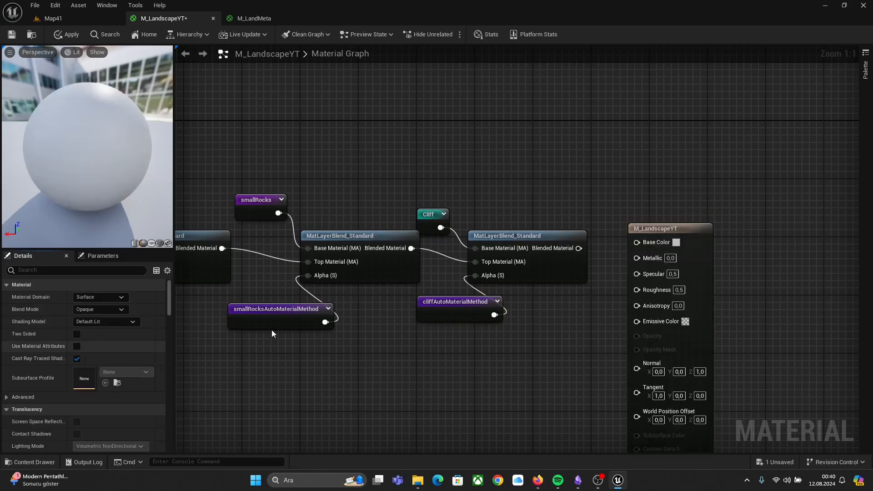
left_click(77, 346)
left_click_drag(579, 249, 627, 250)
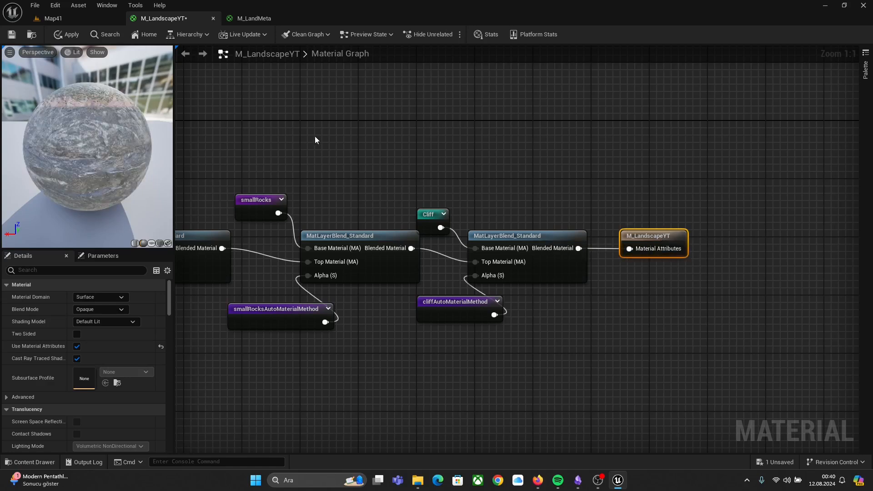
Step: Apply the changes to the M_LandscapeYT material
left_click_drag(80, 134, 117, 137)
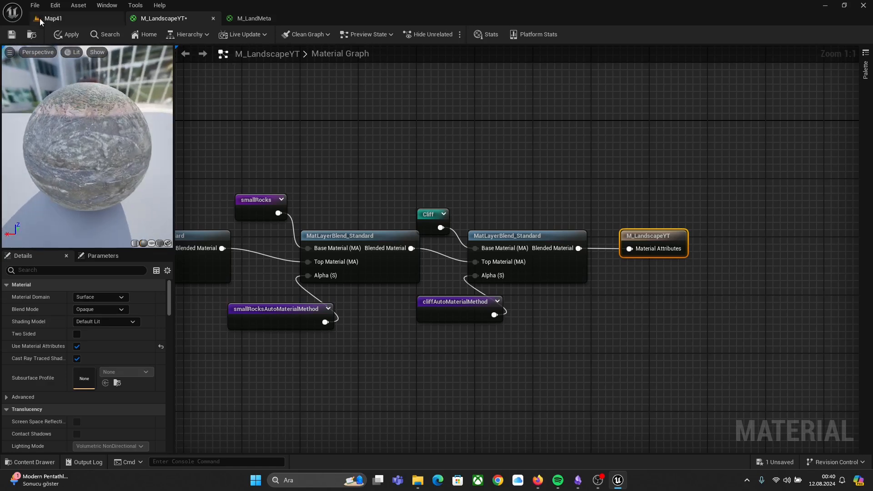
left_click(62, 36)
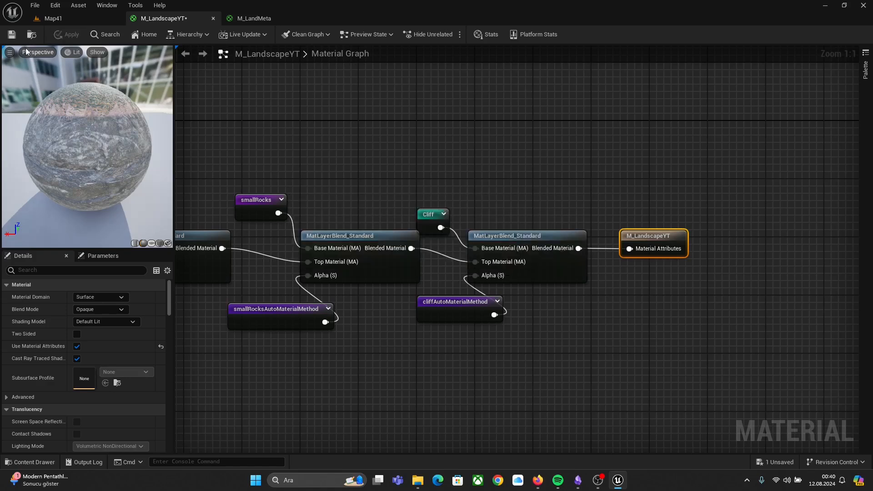
Step: Switch to the Map41 level and browse the Content Drawer to the Content > Materials folder
left_click(75, 17)
right_click_drag(421, 217, 413, 217)
key("ctrl+space")
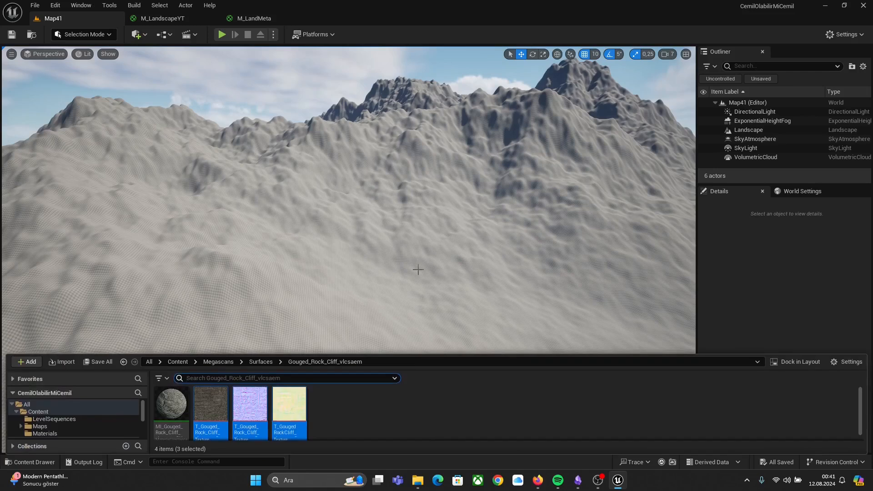
left_click(261, 360)
left_click(223, 362)
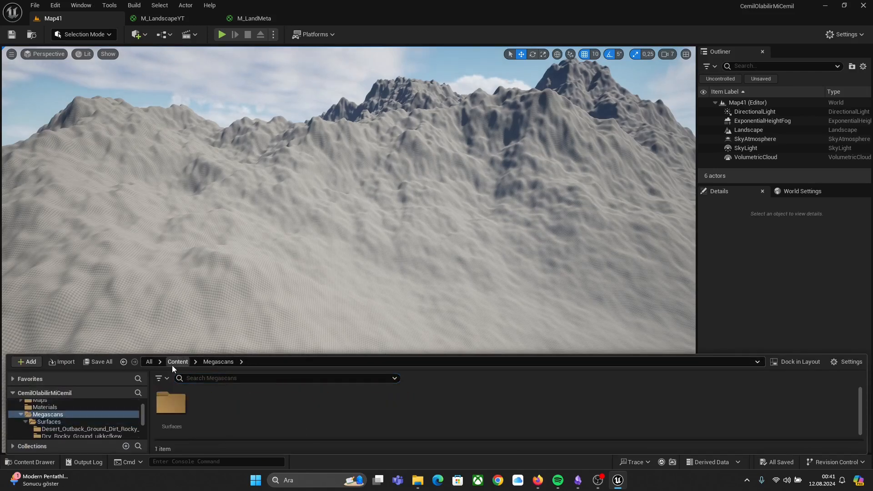
left_click(172, 363)
double_click(247, 400)
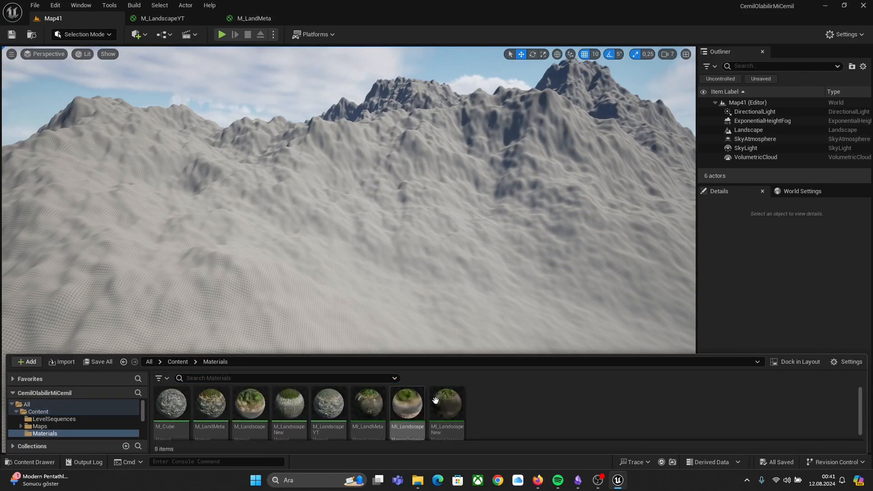
Step: Create a material instance of M_LandscapeYT and name it MI_LandscapeYT
left_click(331, 416)
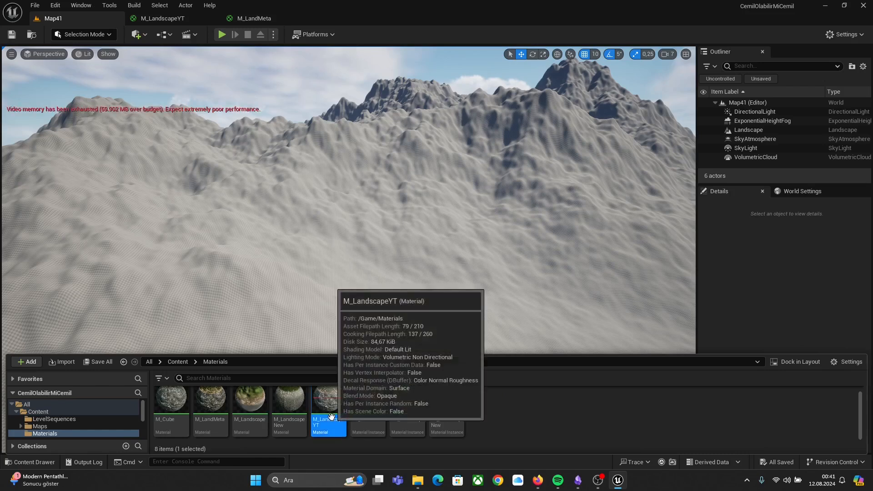
right_click(331, 413)
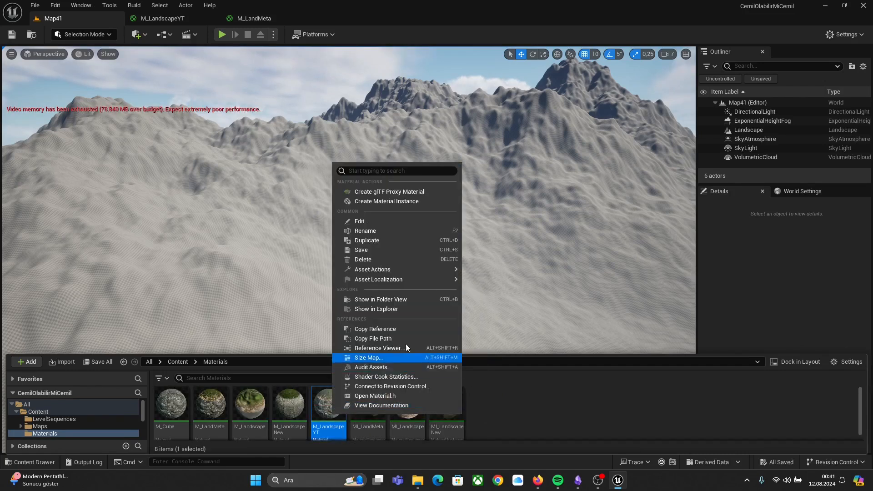
left_click(408, 201)
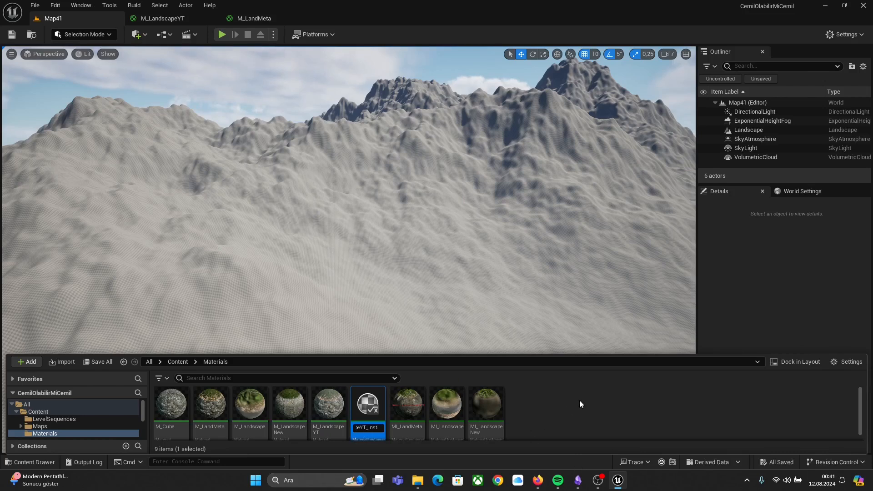
key("BackSpace")
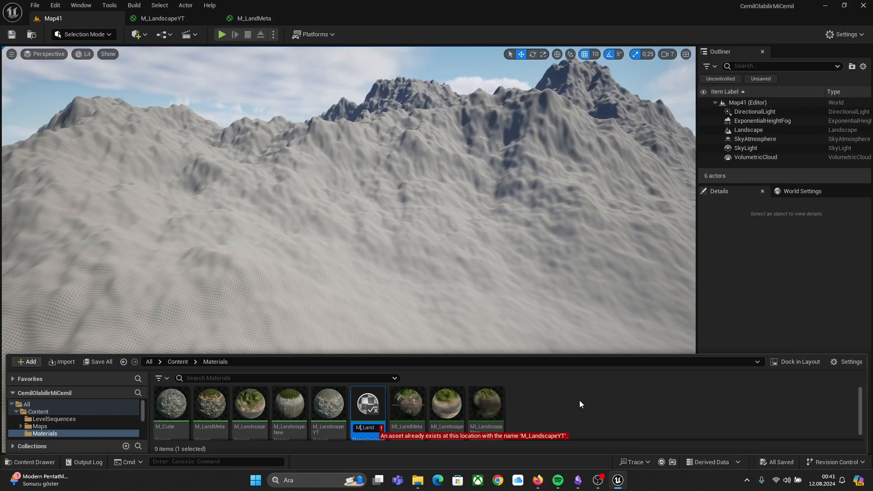
key("Caps_Lock")
type("I")
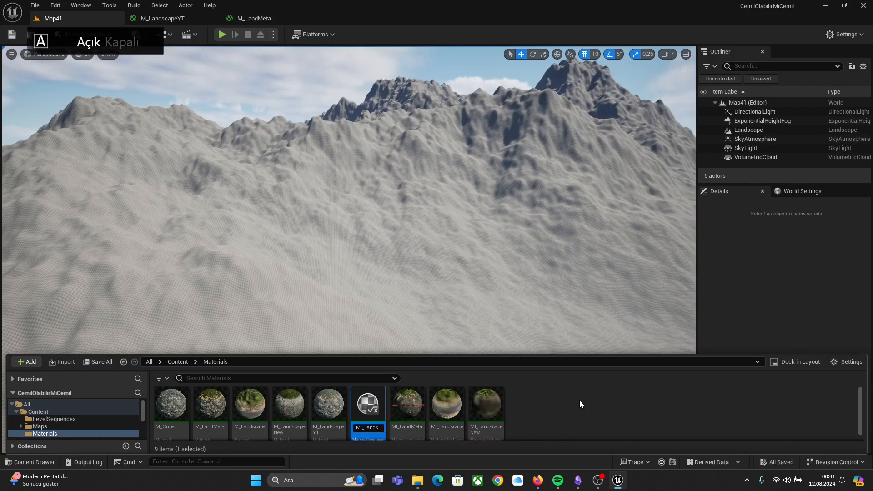
key("Return")
Step: Select the landscape and assign MI_LandscapeYT as its Landscape Material
left_click(518, 208)
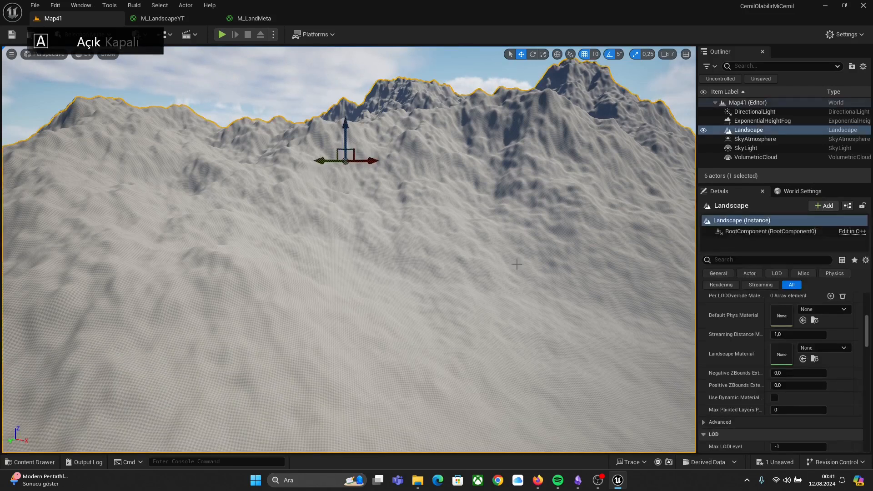
mouse_move(342, 306)
right_mouse_down()
mouse_move(380, 327)
mouse_move(324, 302)
mouse_move(337, 325)
mouse_move(350, 304)
right_mouse_up()
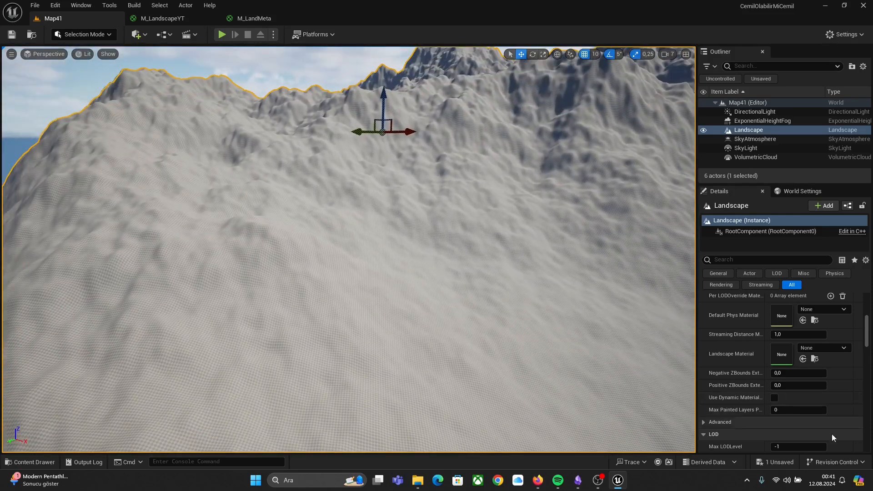
scroll(786, 359, "down", 1)
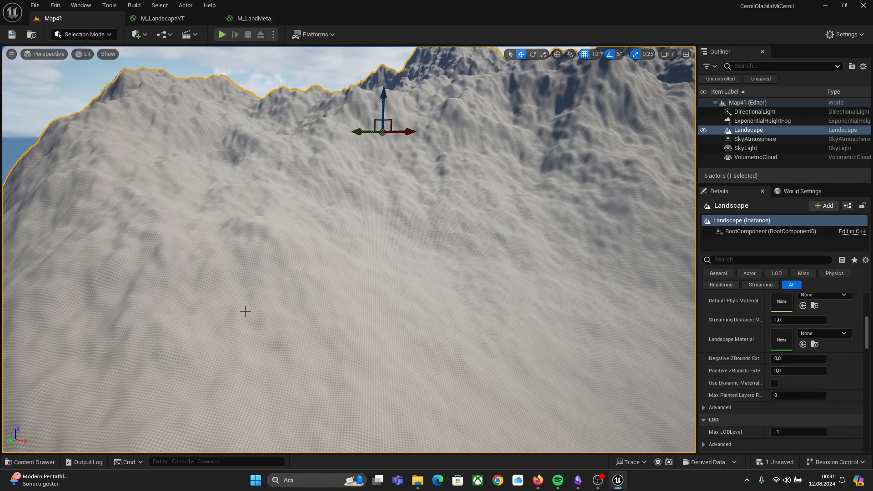
key("ctrl+space")
left_click_drag(486, 408, 790, 349)
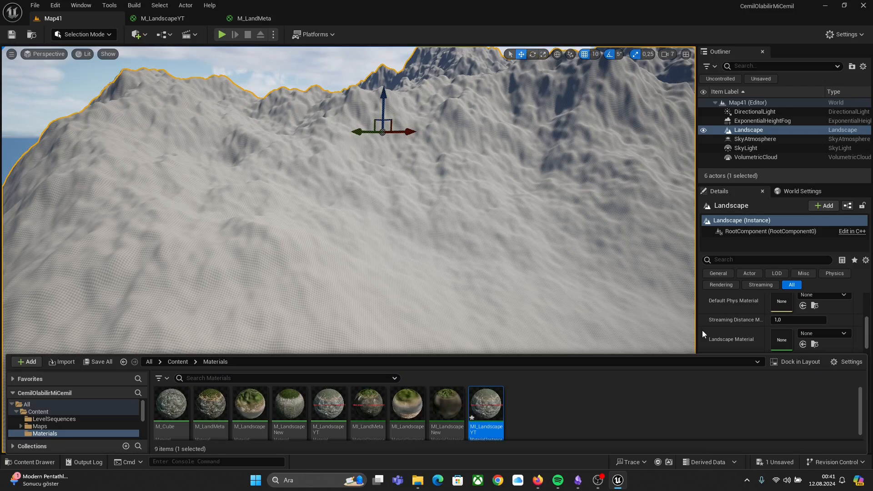
left_click_drag(486, 408, 419, 226)
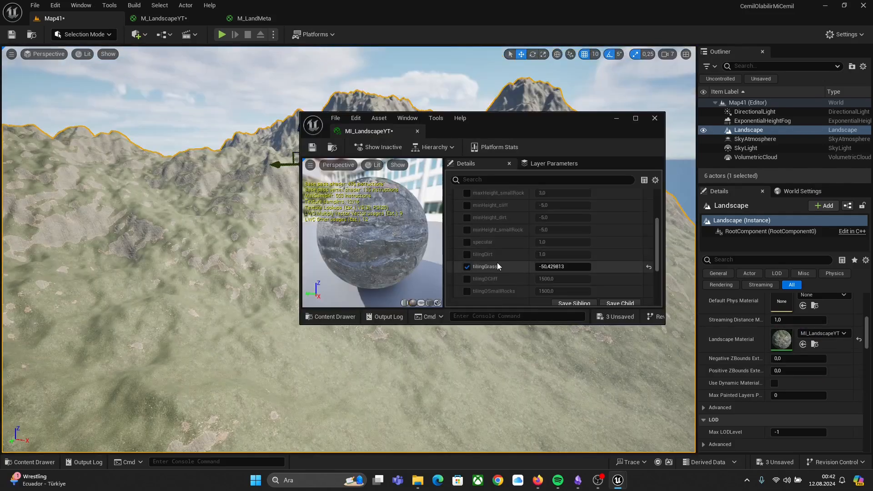
Step: Open MI_LandscapeYT and enable overrides for several global scalar parameters
left_click(572, 242)
scroll(531, 227, "up", 4)
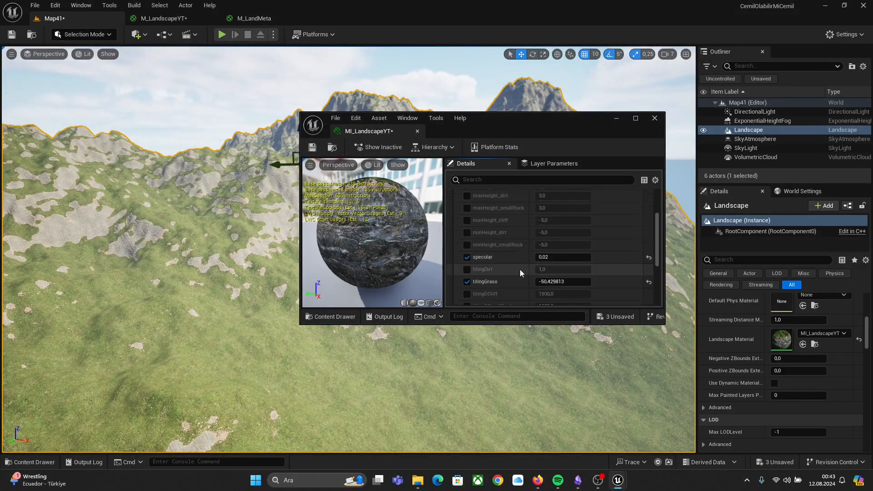
left_click_drag(563, 219, 546, 232)
right_click_drag(236, 255, 237, 282)
left_click_drag(546, 232, 555, 289)
left_click(468, 244)
left_click(467, 256)
left_click(467, 267)
left_click(467, 280)
left_click(467, 293)
Step: Enable further global scalar parameter overrides in MI_LandscapeYT, including tilingCliff
scroll(469, 298, "down", 1)
scroll(509, 280, "down", 1)
left_click(467, 276)
right_click_drag(228, 255, 255, 242)
scroll(556, 252, "up", 2)
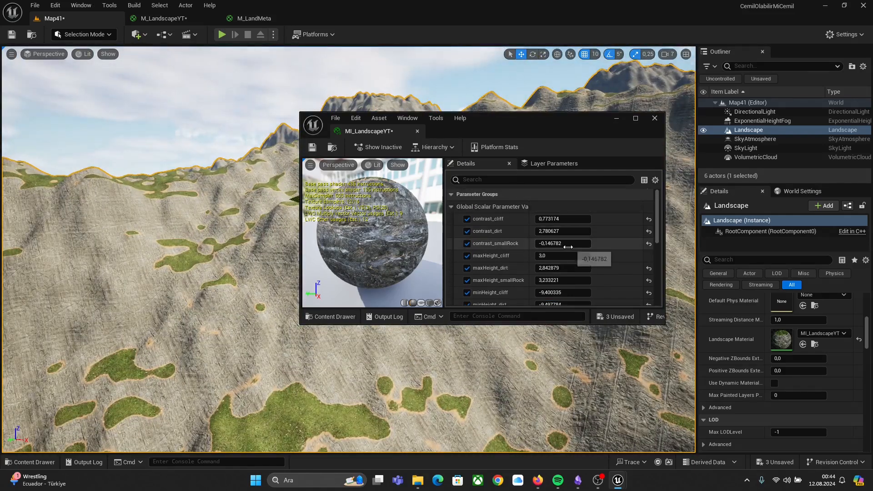
scroll(491, 273, "down", 7)
left_click(467, 265)
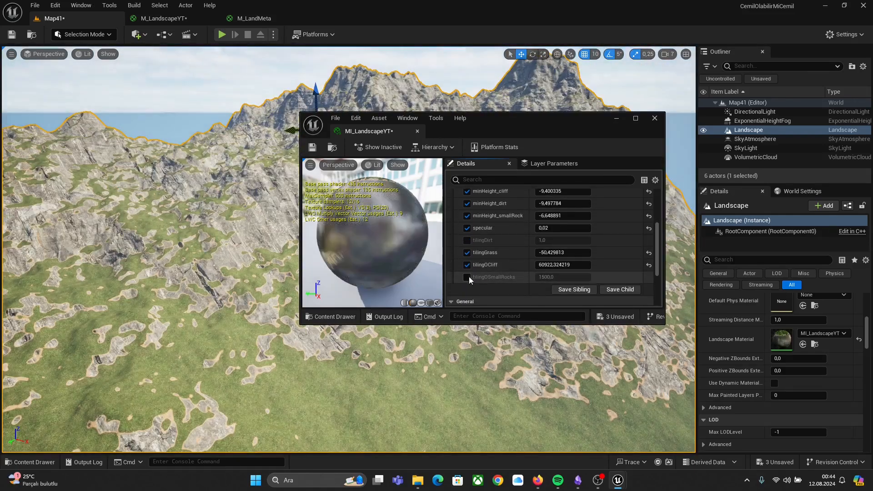